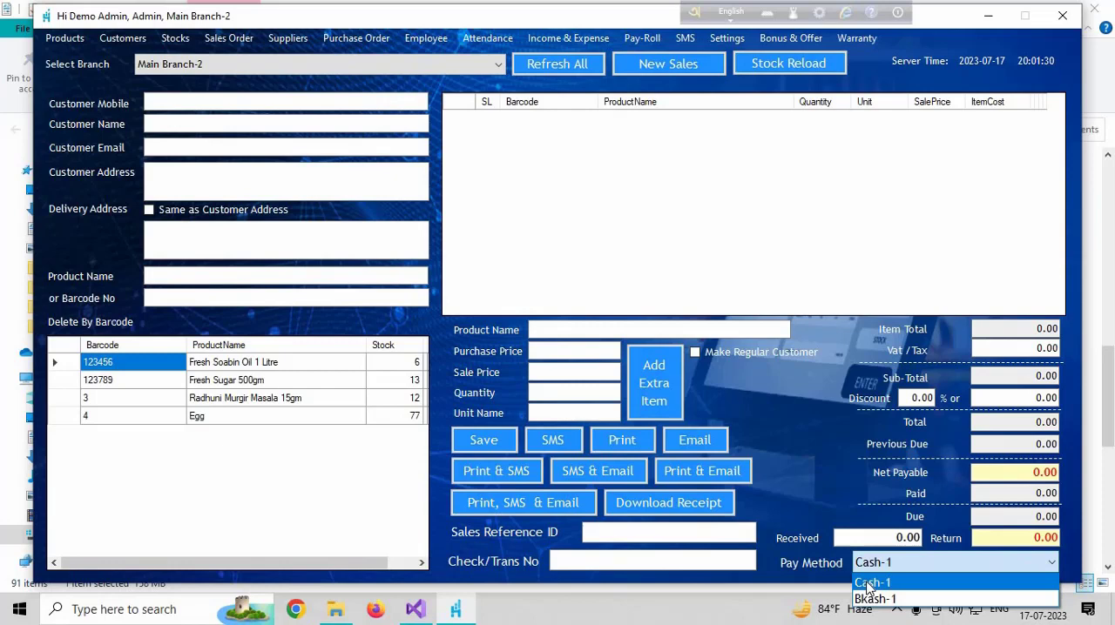
Check the sale's available payment methods, and display the balance history of all accounts for 17-07-2023
{"action": "left_click", "coordinate": [867, 583]}
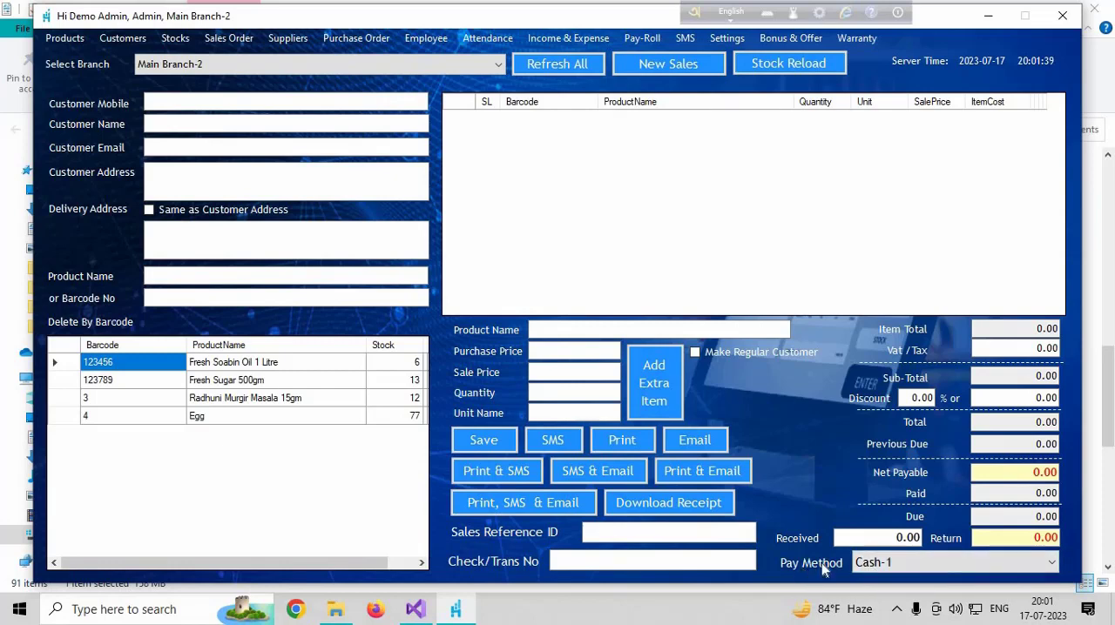
{"action": "left_click", "coordinate": [868, 564]}
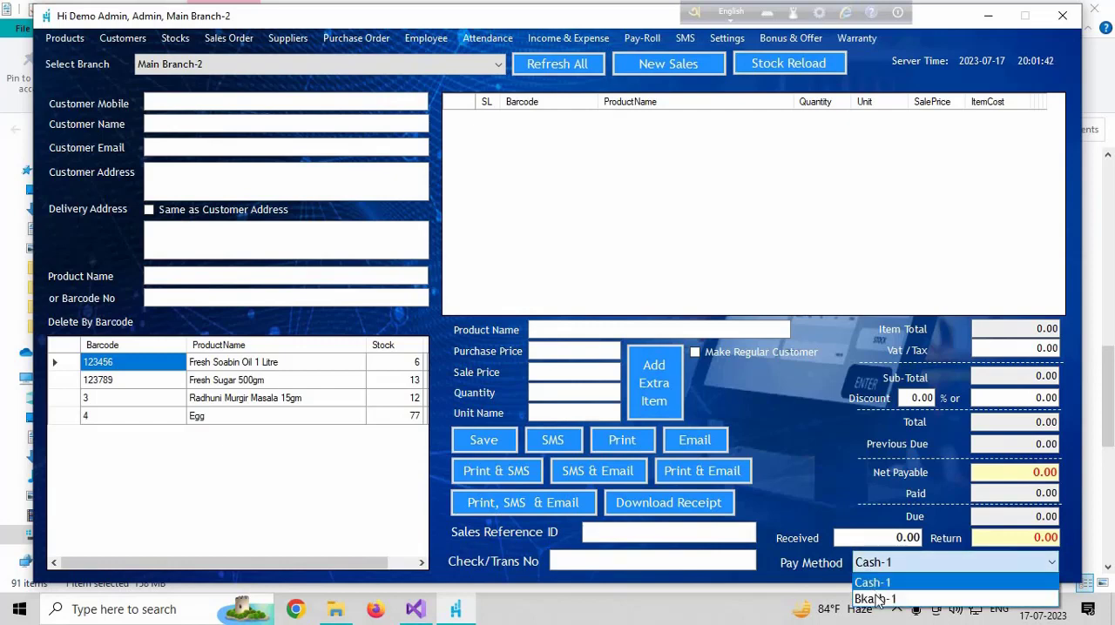
{"action": "left_click", "coordinate": [582, 39]}
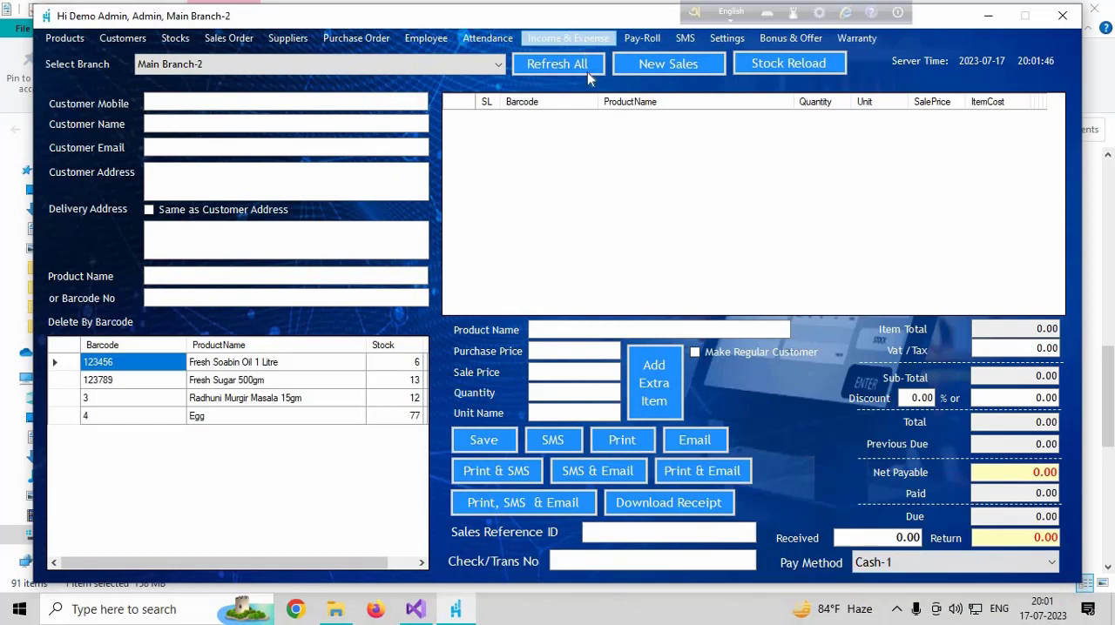
{"action": "left_click", "coordinate": [581, 38]}
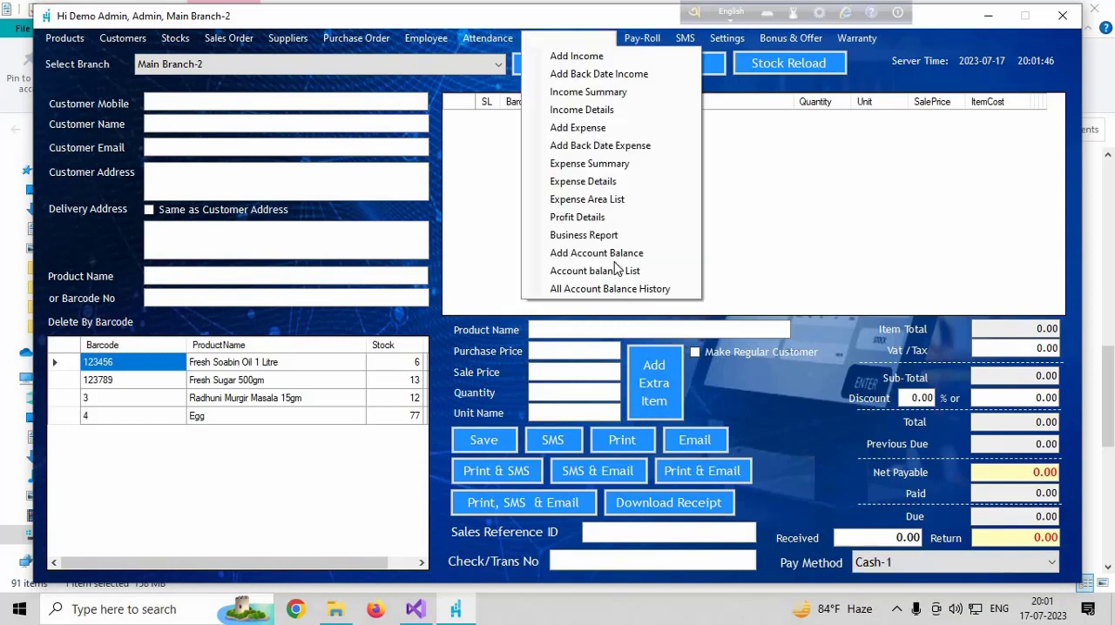
{"action": "left_click", "coordinate": [560, 292]}
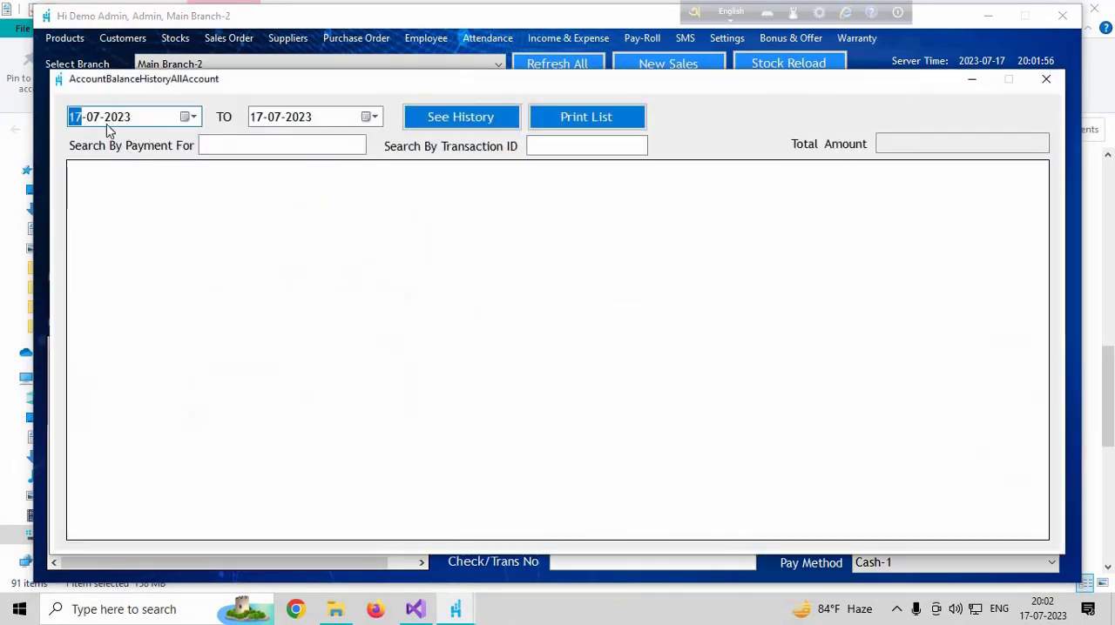
{"action": "left_click", "coordinate": [439, 113]}
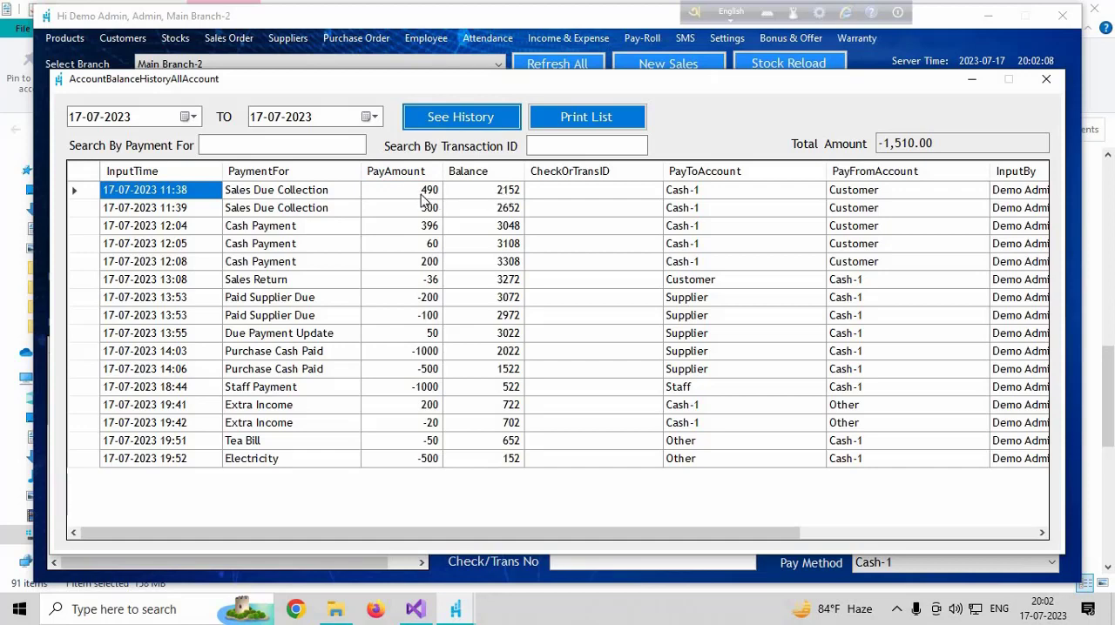
Examine the balance, receiving account and paying account of the first Sales Due Collection entry in the history
{"action": "left_click", "coordinate": [503, 198]}
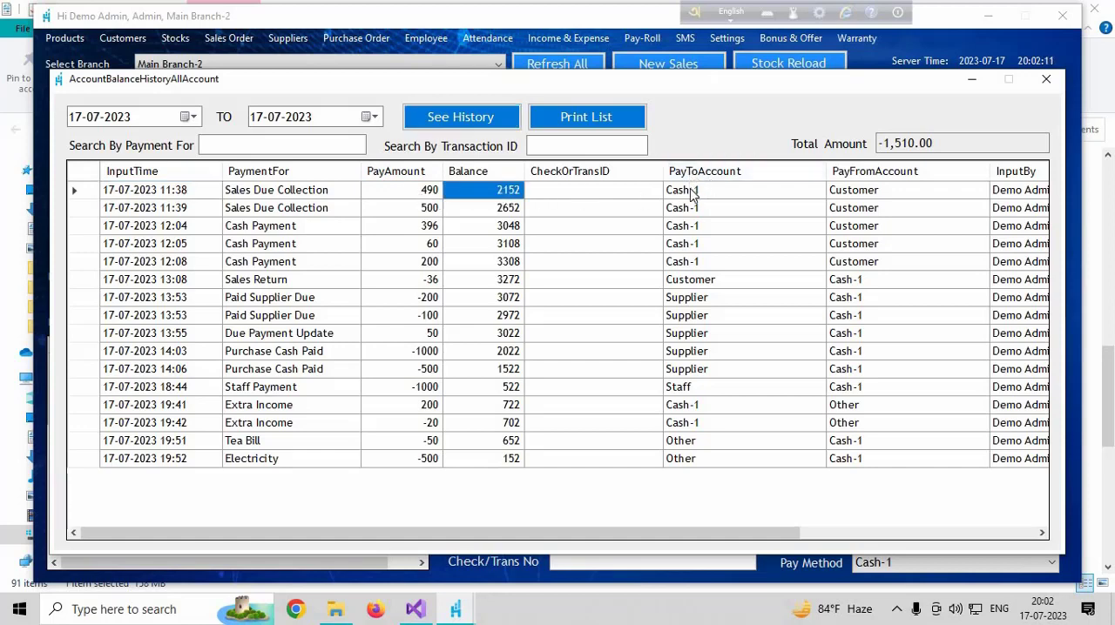
{"action": "left_click", "coordinate": [740, 195]}
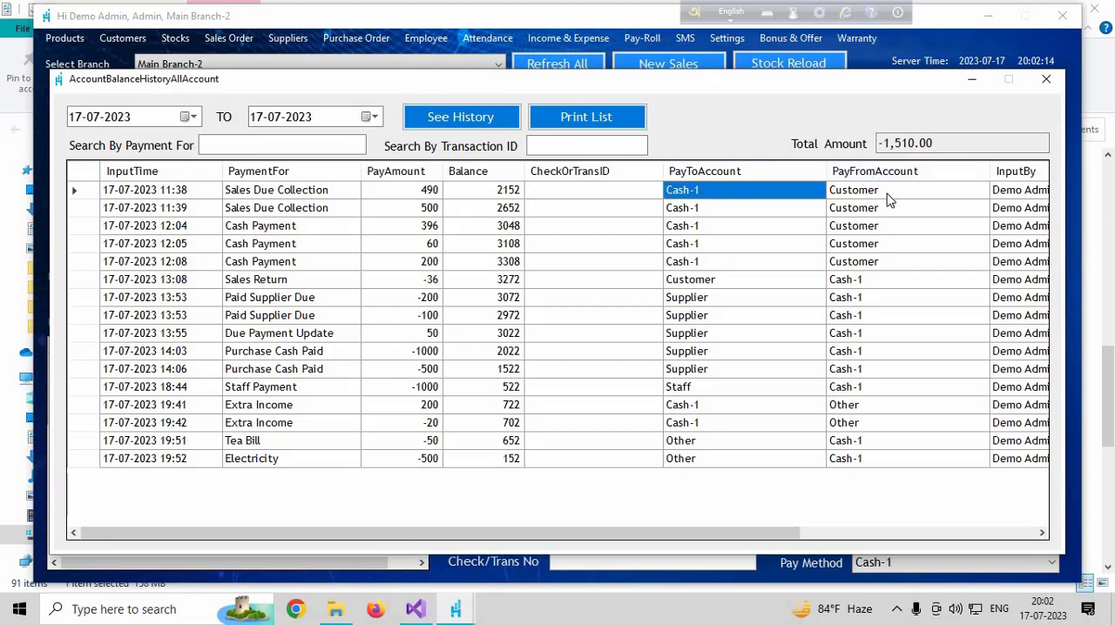
{"action": "left_click", "coordinate": [883, 195]}
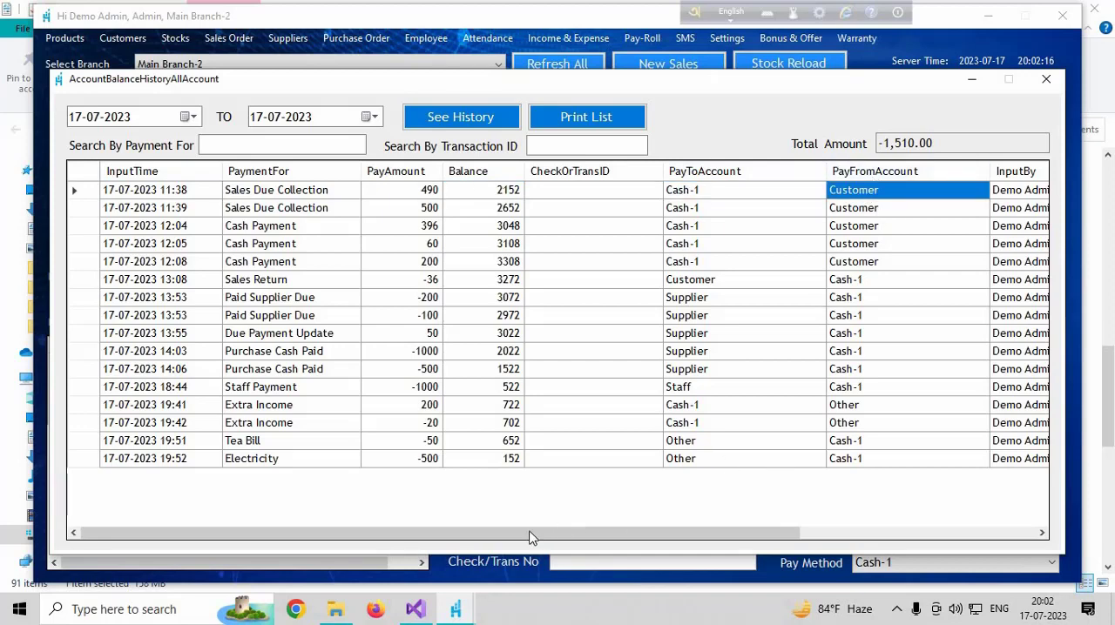
{"action": "left_click_drag", "start_coordinate": [601, 538], "coordinate": [667, 535]}
{"action": "left_click_drag", "start_coordinate": [368, 557], "coordinate": [366, 551]}
Examine the amount and accounts of the first Paid Supplier Due entry, and close the balance history
{"action": "left_click", "coordinate": [267, 301]}
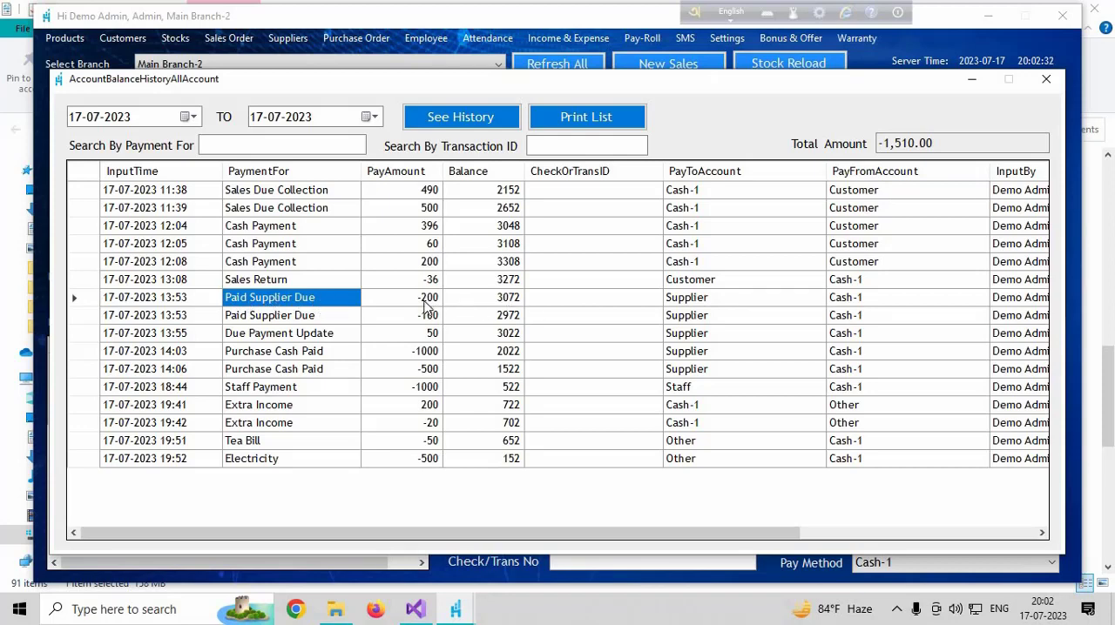
{"action": "left_click", "coordinate": [424, 301]}
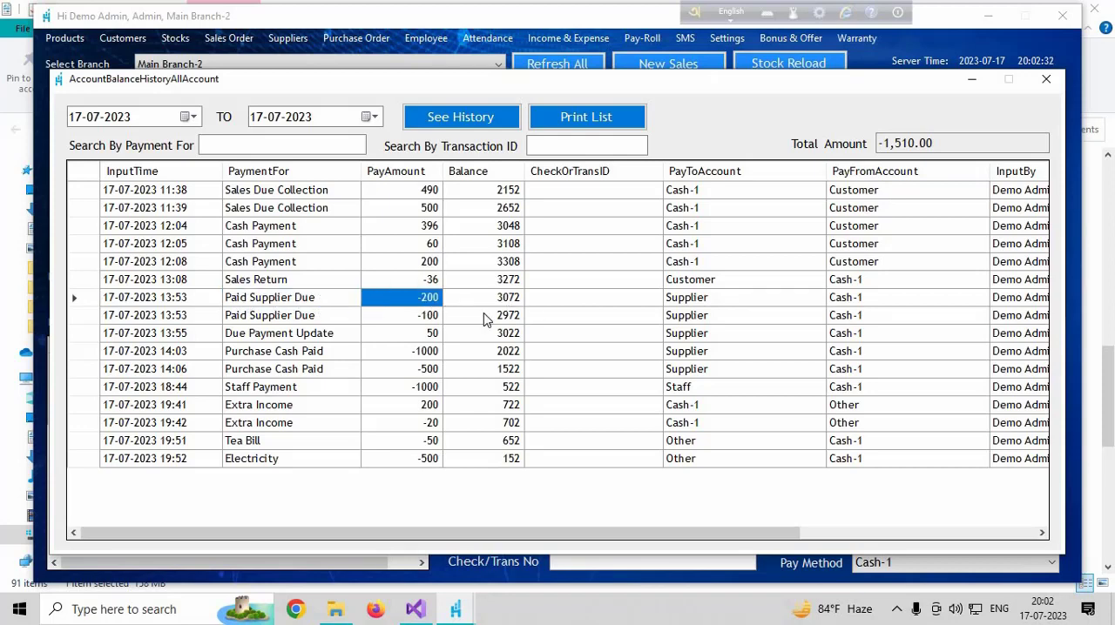
{"action": "left_click", "coordinate": [712, 301]}
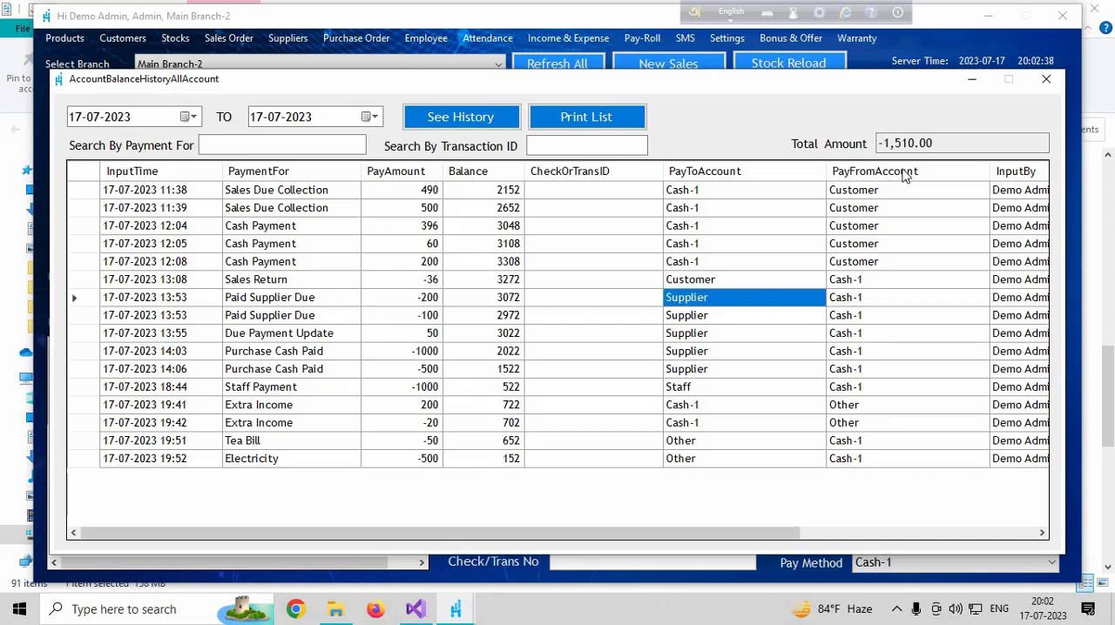
{"action": "left_click", "coordinate": [875, 305]}
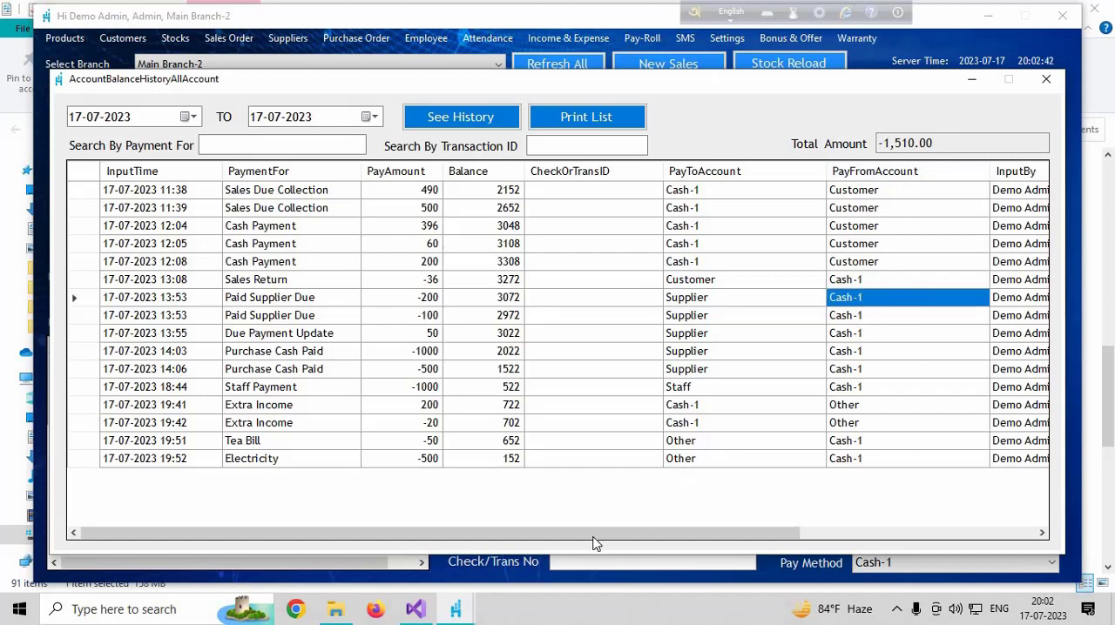
{"action": "left_click_drag", "start_coordinate": [646, 534], "coordinate": [459, 544]}
{"action": "left_click", "coordinate": [1047, 82]}
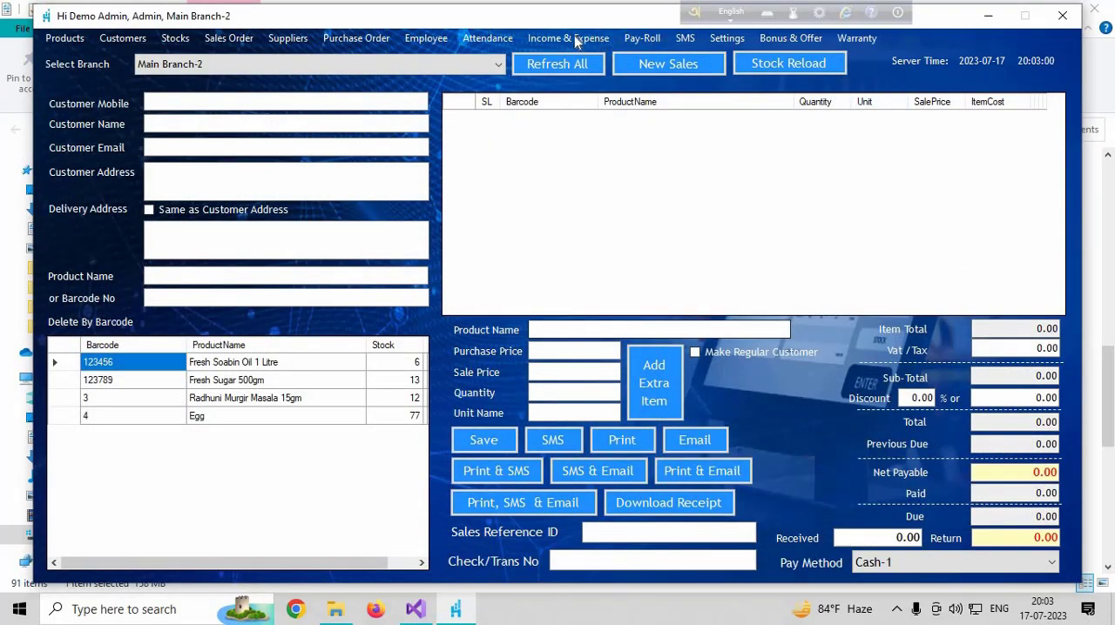
Review the sale's payment method options and open the account balance list
{"action": "left_click", "coordinate": [883, 564]}
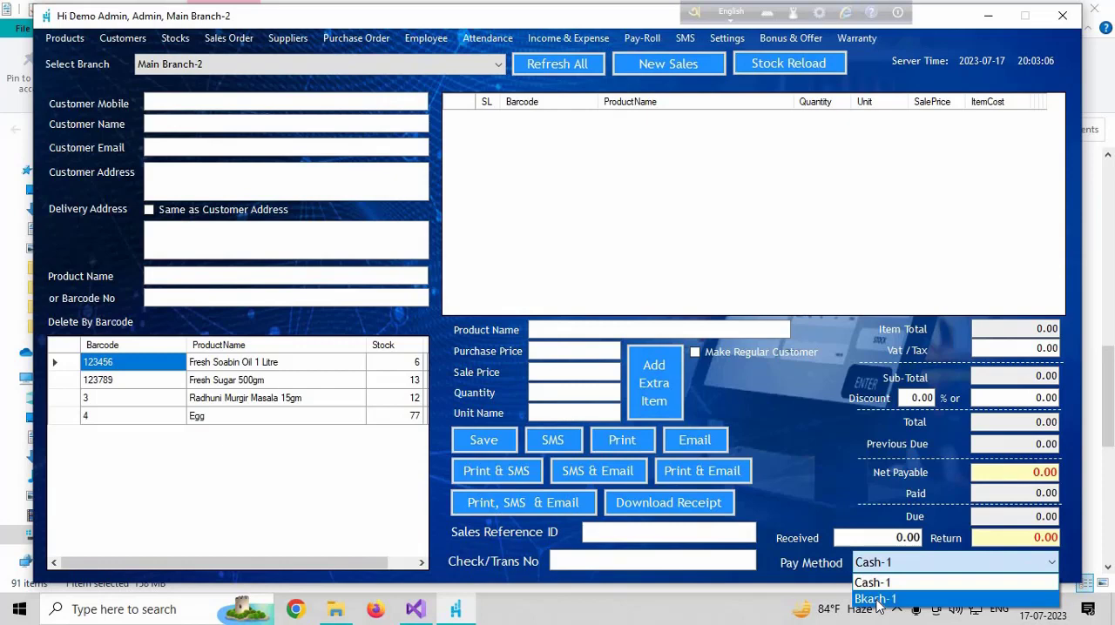
{"action": "left_click", "coordinate": [548, 36]}
{"action": "left_click", "coordinate": [548, 36]}
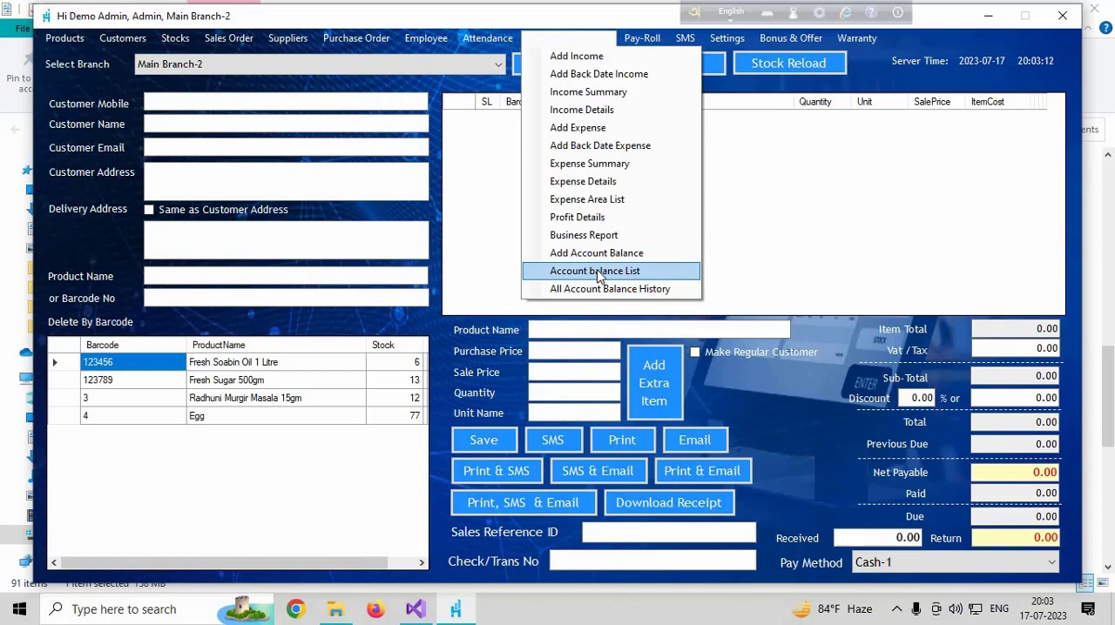
{"action": "left_click", "coordinate": [599, 273]}
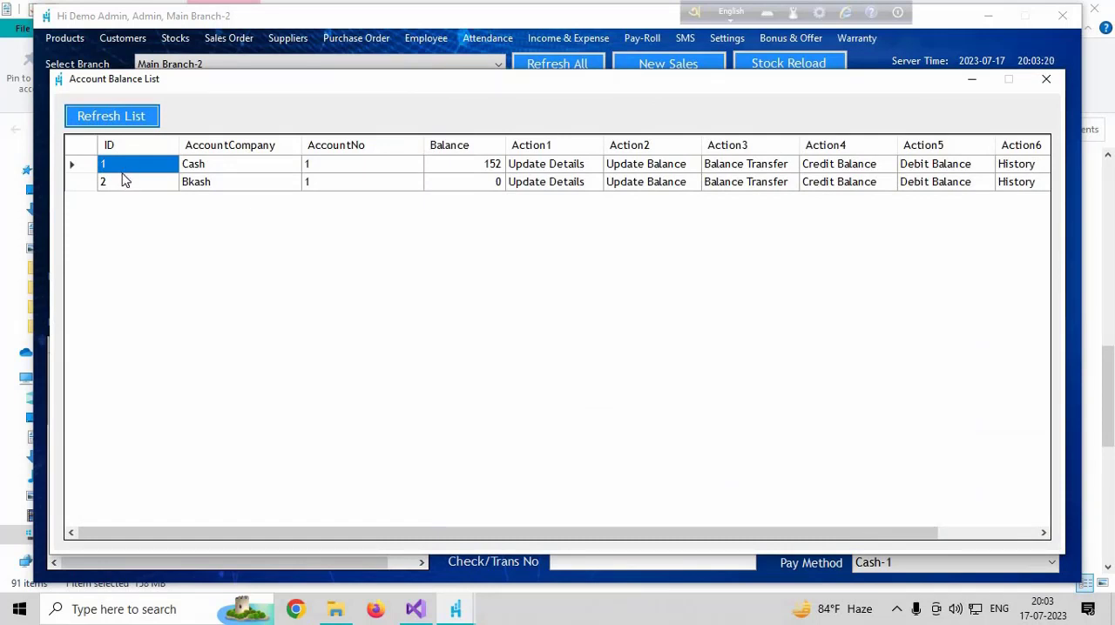
View the account details of the Cash and Bkash accounts, closing each form without updating it
{"action": "left_click", "coordinate": [551, 168]}
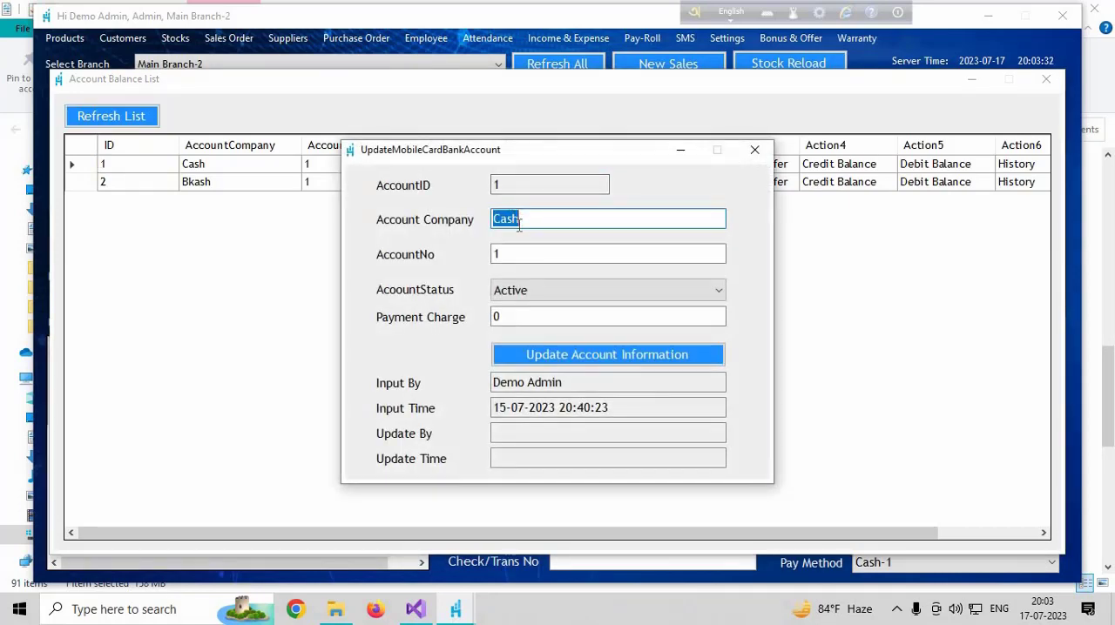
{"action": "left_click", "coordinate": [755, 152]}
{"action": "left_click", "coordinate": [541, 183]}
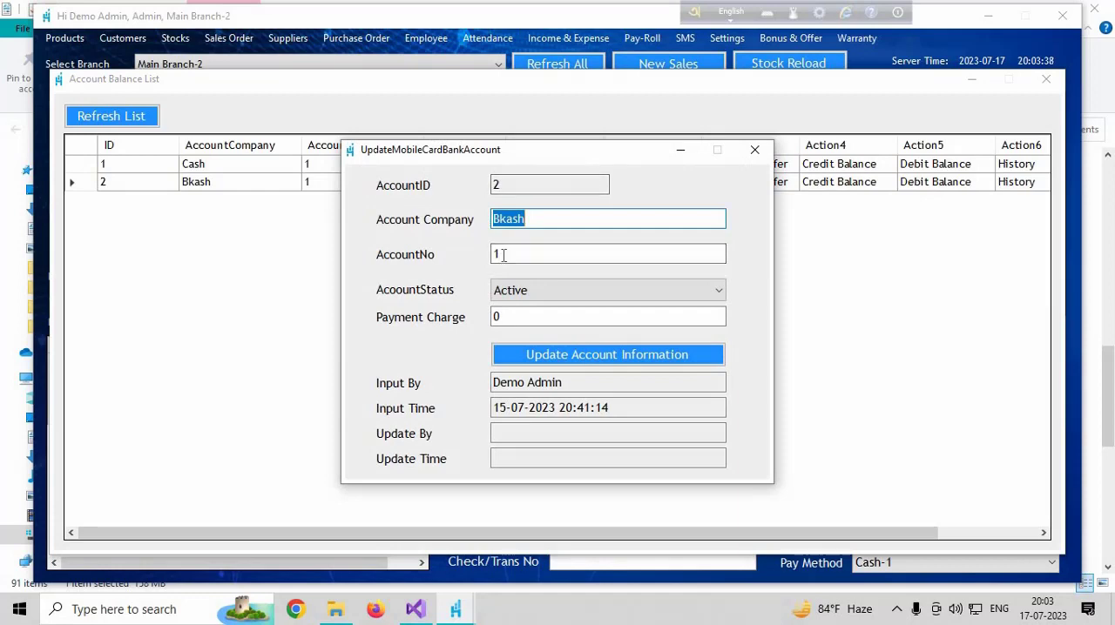
{"action": "left_click", "coordinate": [504, 254]}
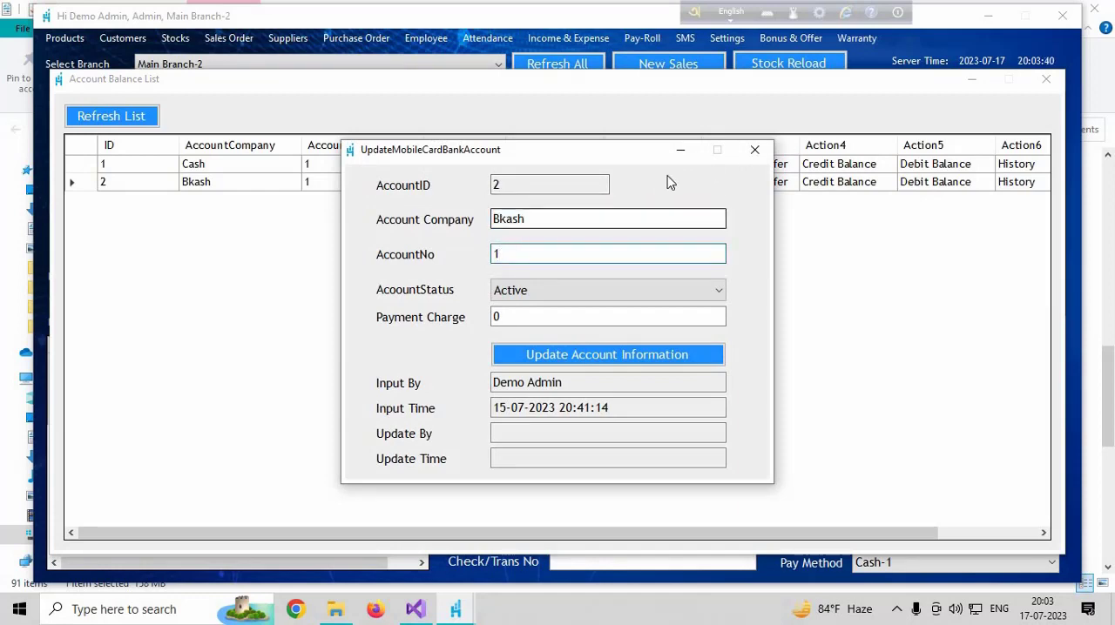
{"action": "left_click", "coordinate": [755, 152]}
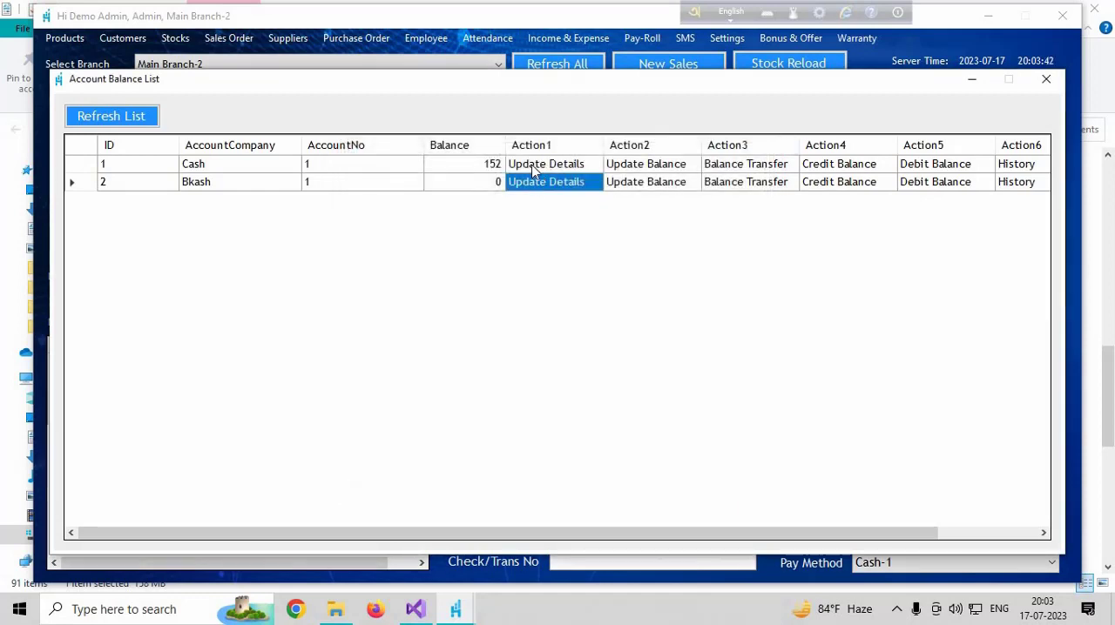
Open the balance update for the Cash account and set the adjustment to 50
{"action": "left_click", "coordinate": [188, 167]}
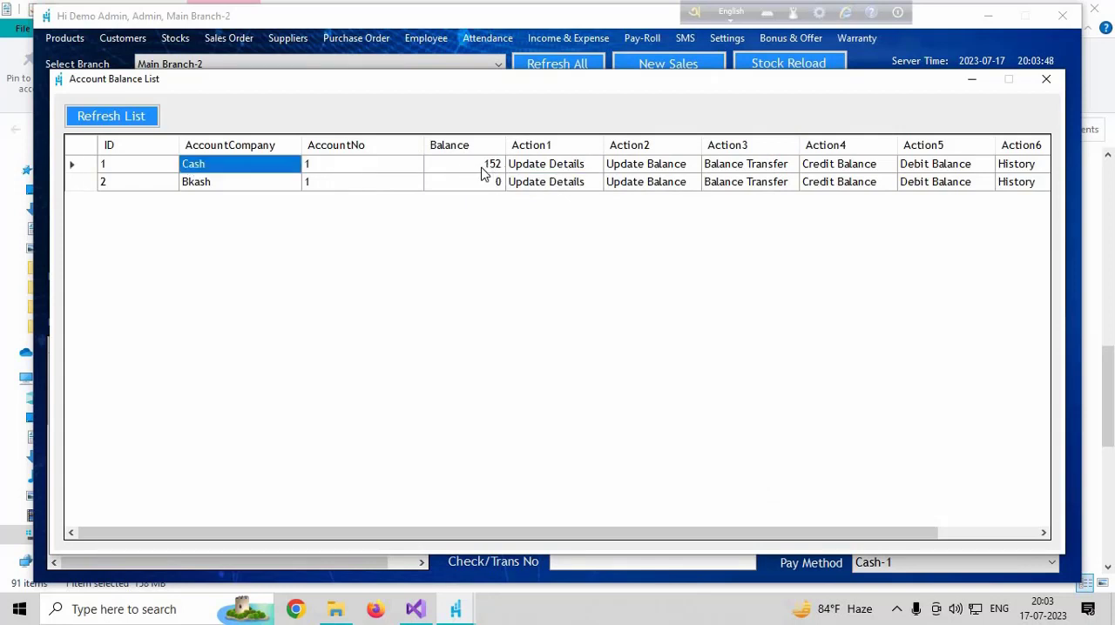
{"action": "left_click", "coordinate": [655, 166]}
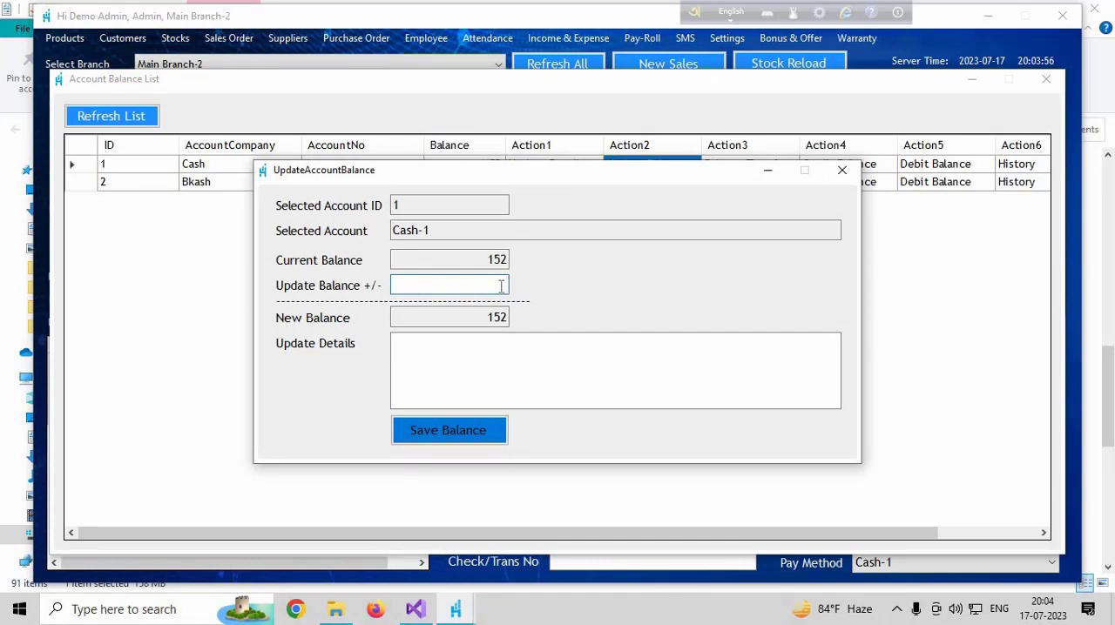
{"action": "type", "text": "50"}
{"action": "key", "text": "ctrl+a"}
{"action": "type", "text": "-50"}
{"action": "key", "text": "BackSpace"}
{"action": "key", "text": "BackSpace"}
{"action": "type", "text": "50"}
Enter "New add" as the update details and save the Cash account's balance
{"action": "left_click", "coordinate": [545, 373]}
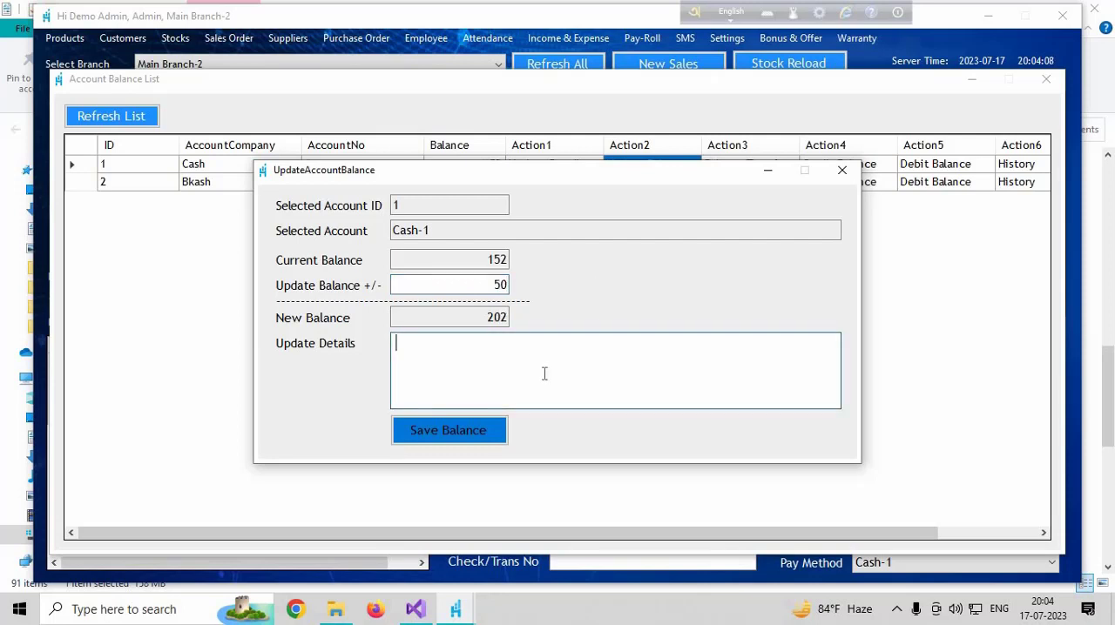
{"action": "type", "text": "New add"}
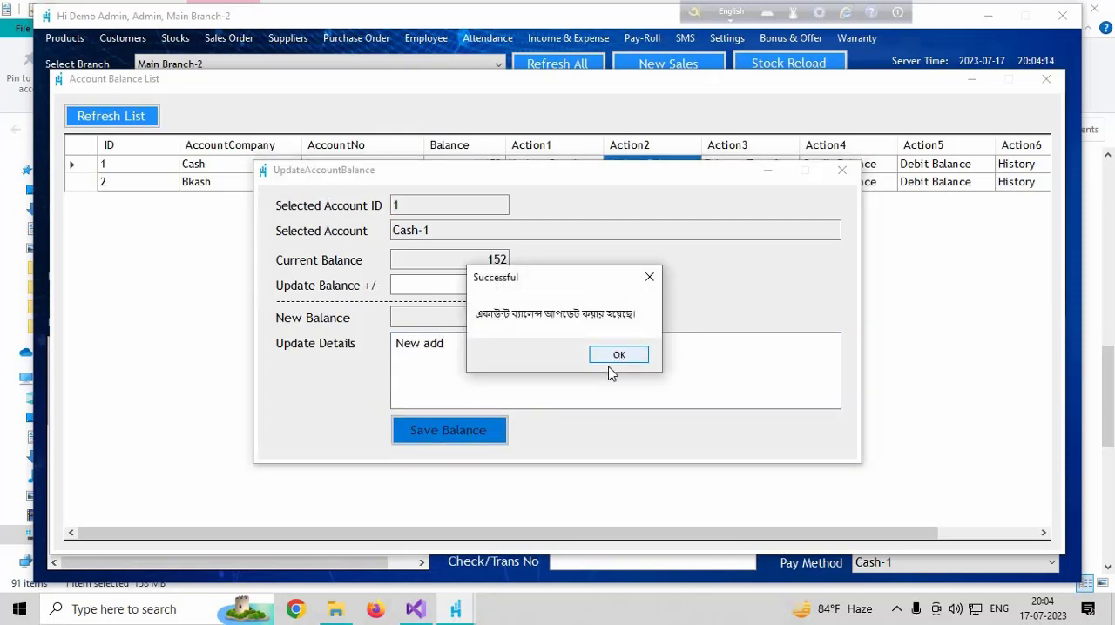
{"action": "left_click", "coordinate": [613, 357]}
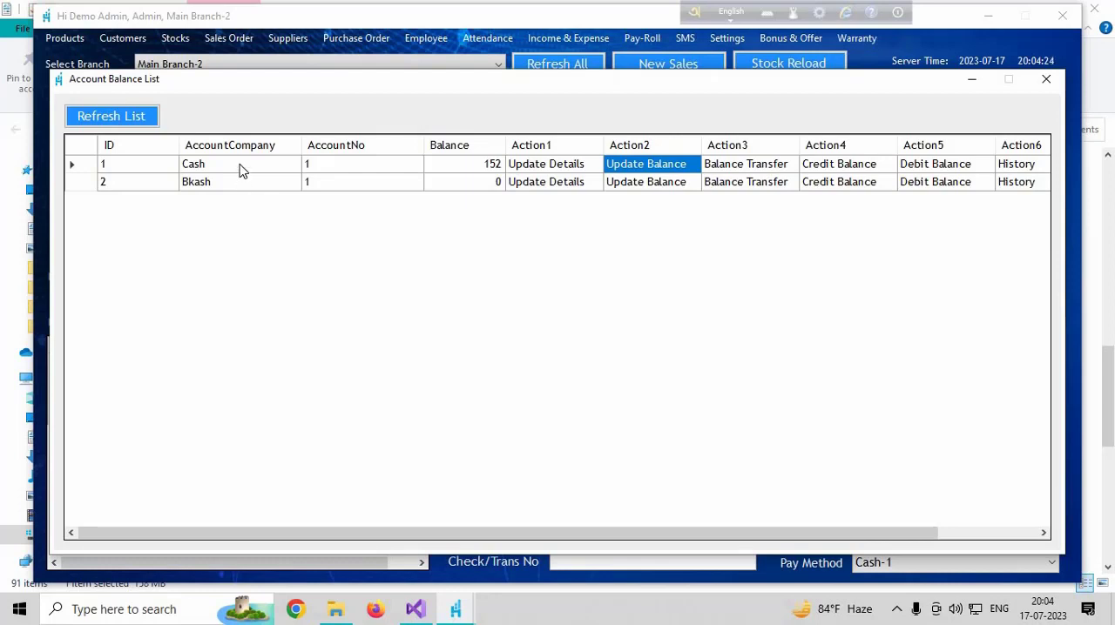
Add 5000 to the Bkash account's balance with the update details "New capit", and save it
{"action": "left_click", "coordinate": [609, 186]}
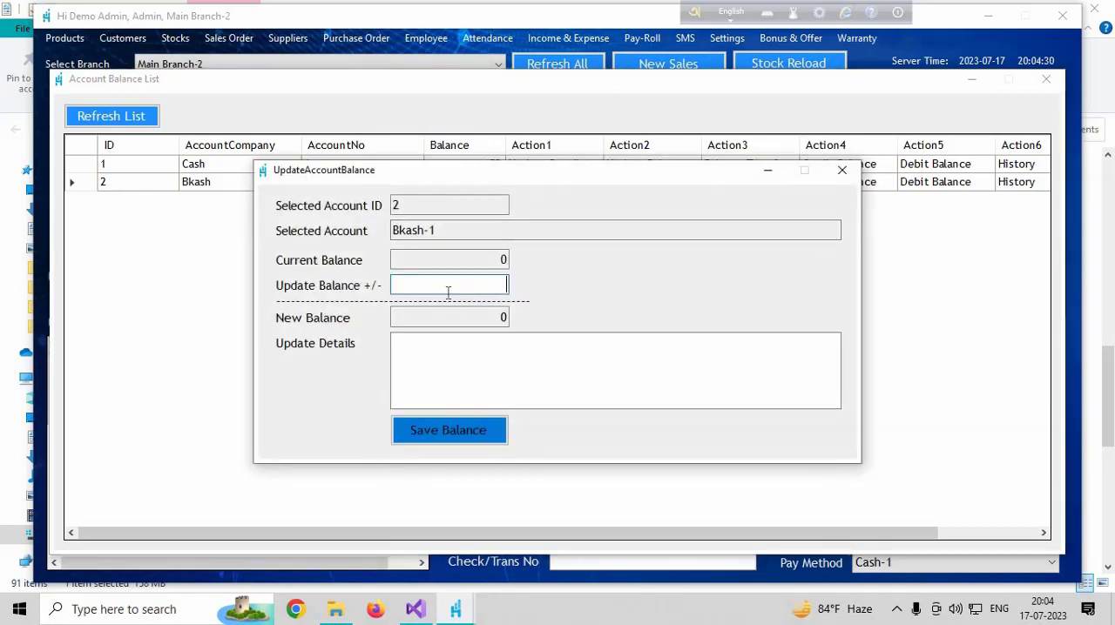
{"action": "type", "text": "5000"}
{"action": "left_click", "coordinate": [494, 379]}
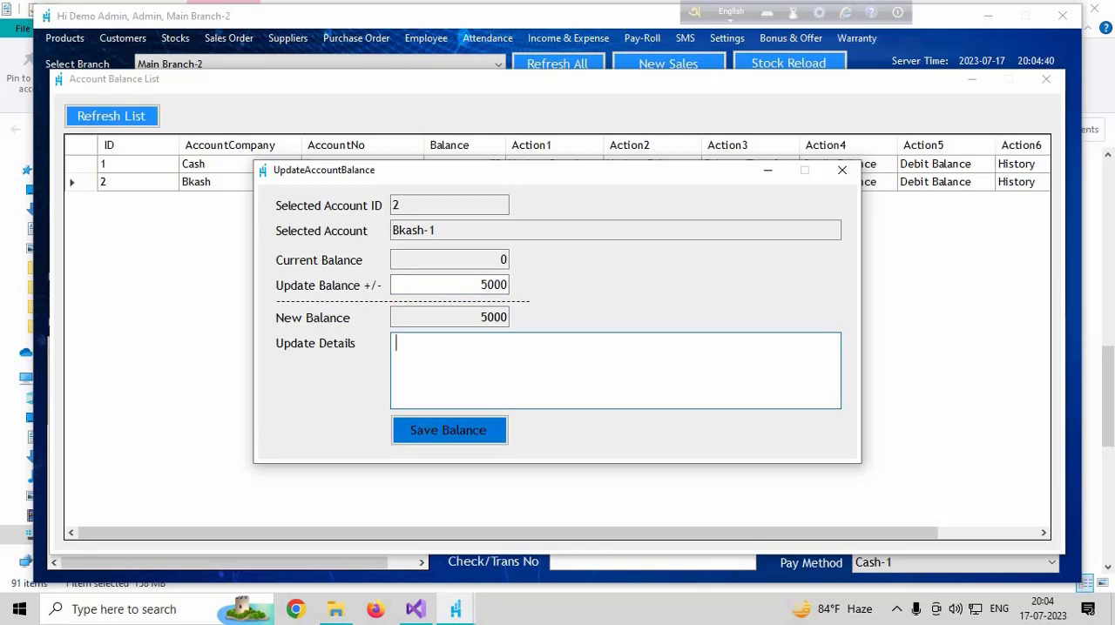
{"action": "type", "text": "New"}
{"action": "type", "text": "capital"}
{"action": "left_click", "coordinate": [480, 435]}
{"action": "left_click", "coordinate": [618, 359]}
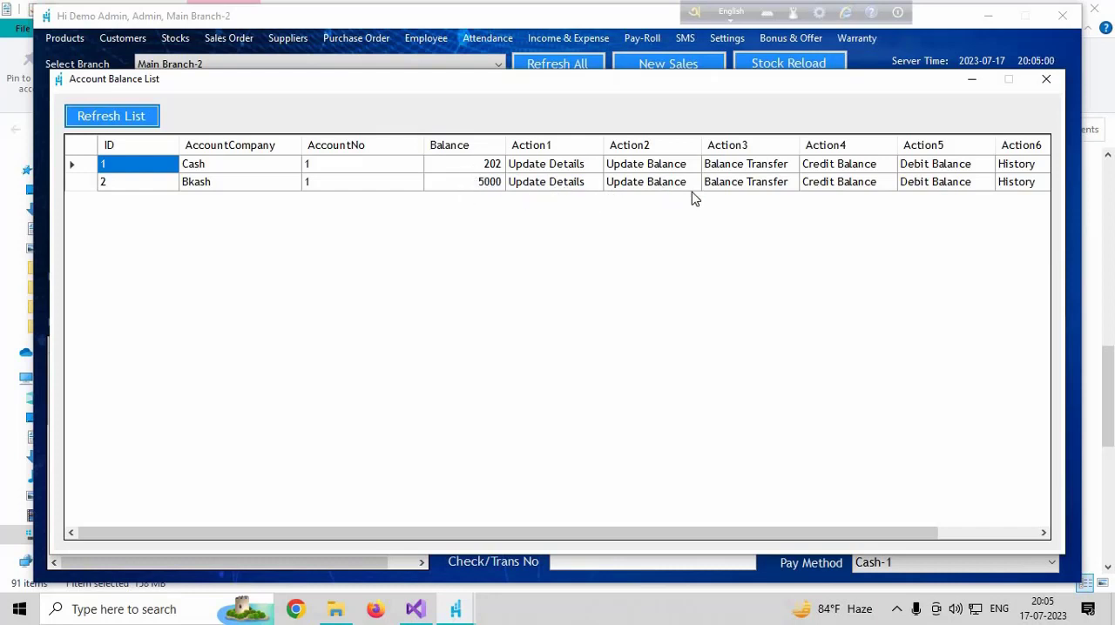
Start a balance transfer from the Bkash account and choose Cash-1 as the account to transfer to
{"action": "left_click", "coordinate": [754, 184]}
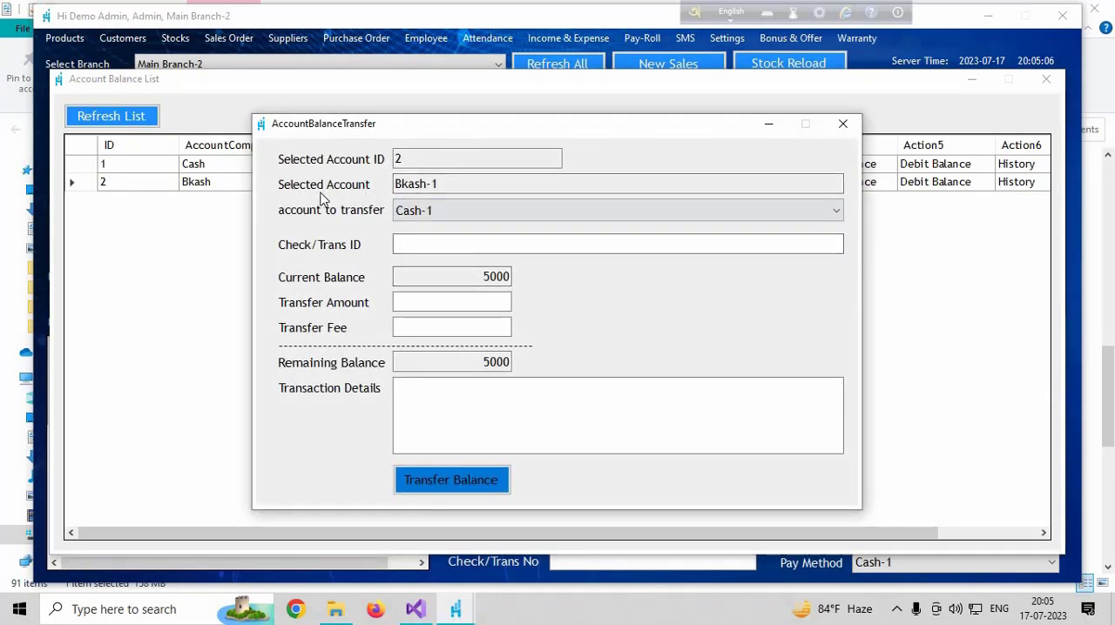
{"action": "left_click", "coordinate": [419, 183]}
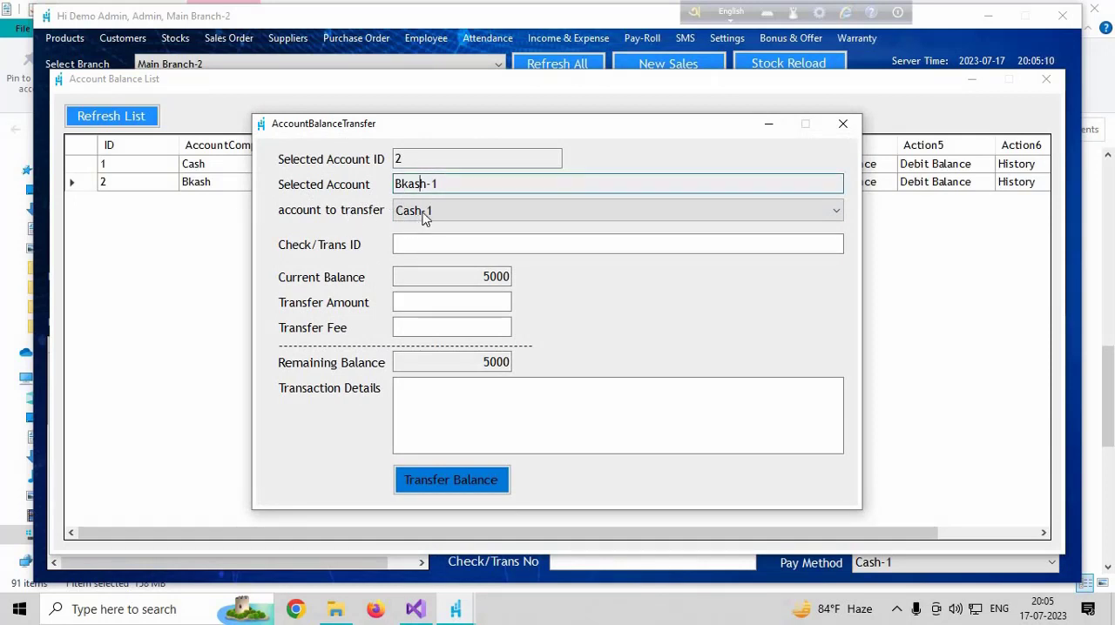
{"action": "left_click", "coordinate": [423, 217]}
{"action": "left_click", "coordinate": [405, 234]}
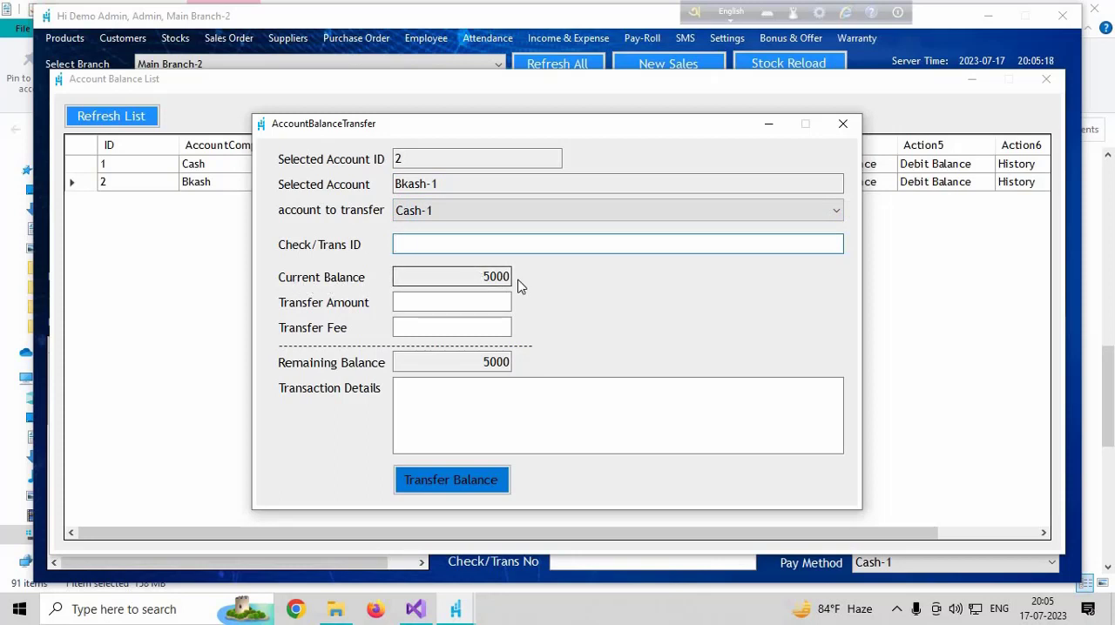
Set the transfer amount to 1000 and the transfer fee to 20
{"action": "left_click_drag", "start_coordinate": [511, 278], "coordinate": [481, 279]}
{"action": "left_click", "coordinate": [481, 301]}
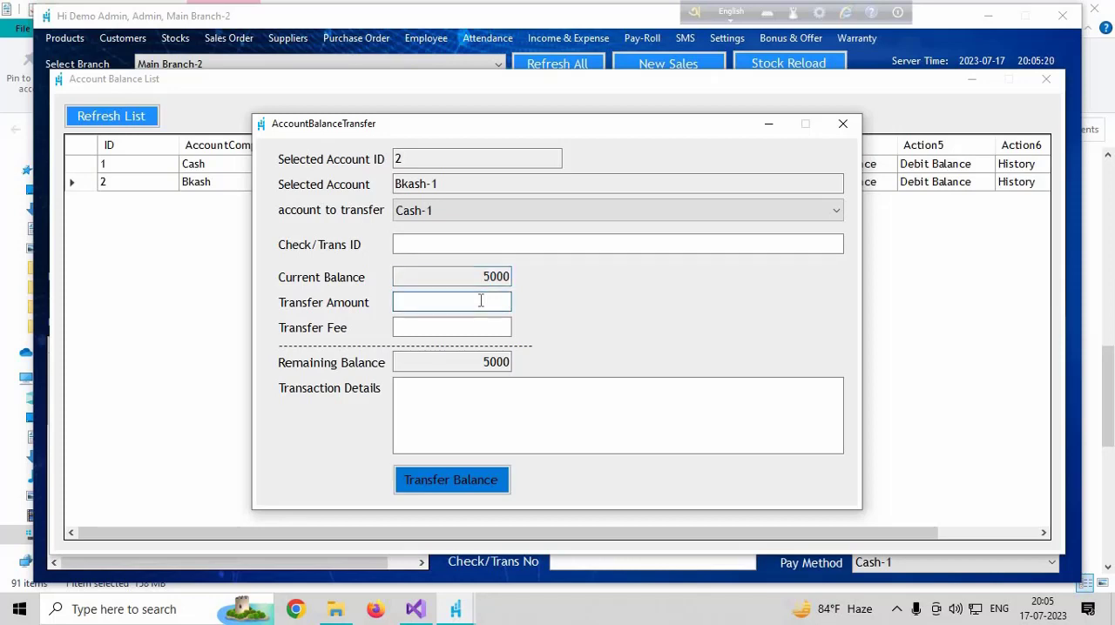
{"action": "type", "text": "1000"}
{"action": "left_click", "coordinate": [459, 328]}
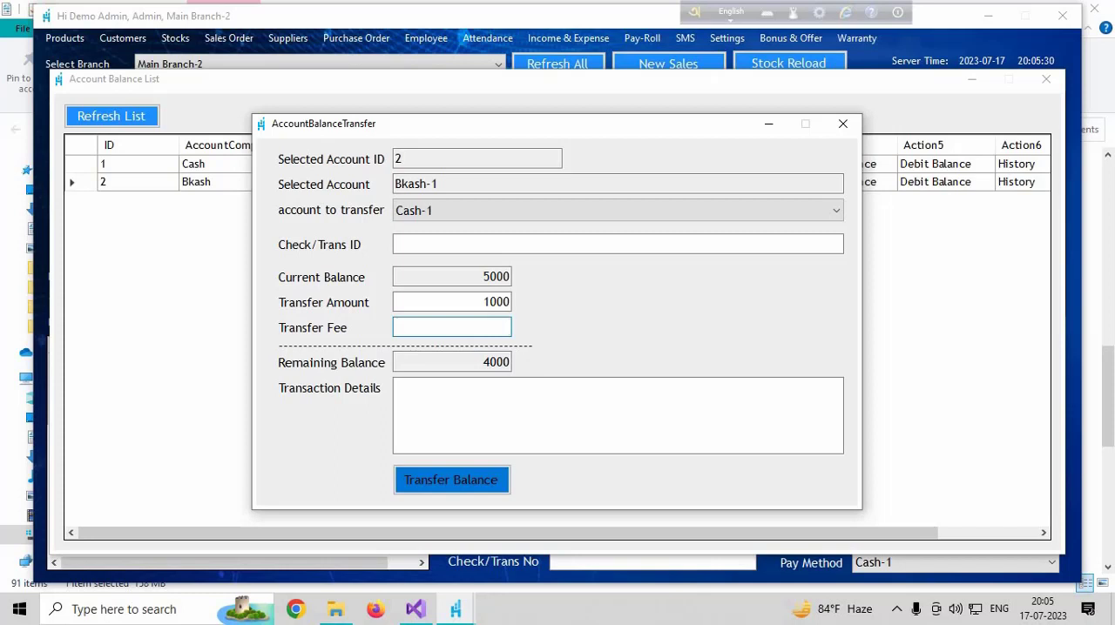
{"action": "type", "text": "18"}
{"action": "key", "text": "BackSpace"}
{"action": "key", "text": "BackSpace"}
{"action": "type", "text": "20"}
Enter "asd" as the transaction details and complete the balance transfer from Bkash-1 to Cash-1
{"action": "double_click", "coordinate": [498, 364]}
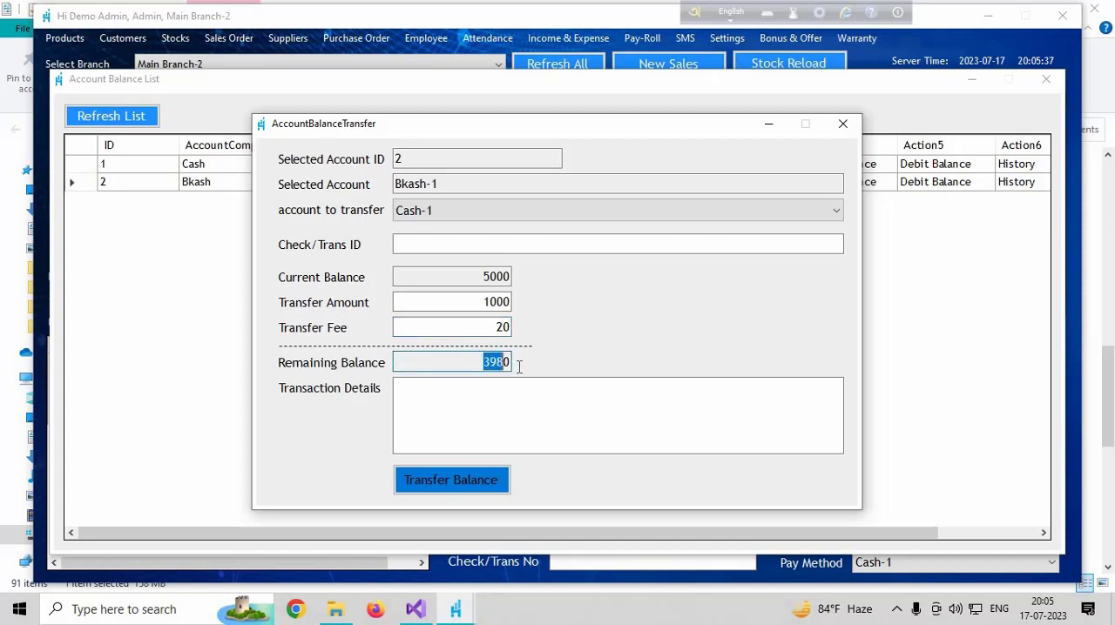
{"action": "left_click", "coordinate": [448, 413]}
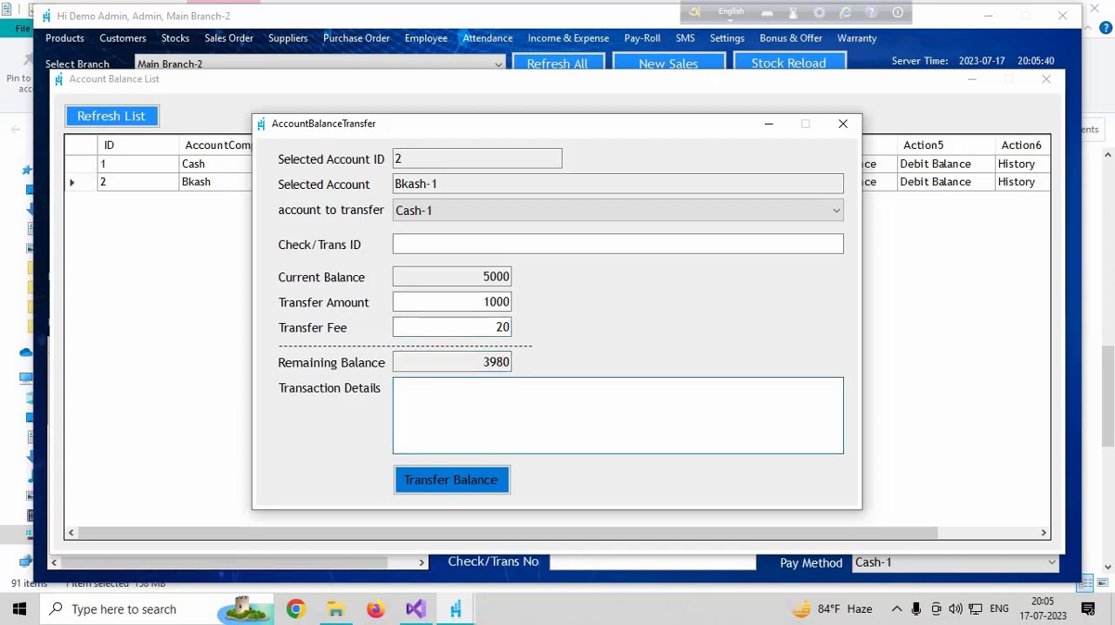
{"action": "type", "text": "asd"}
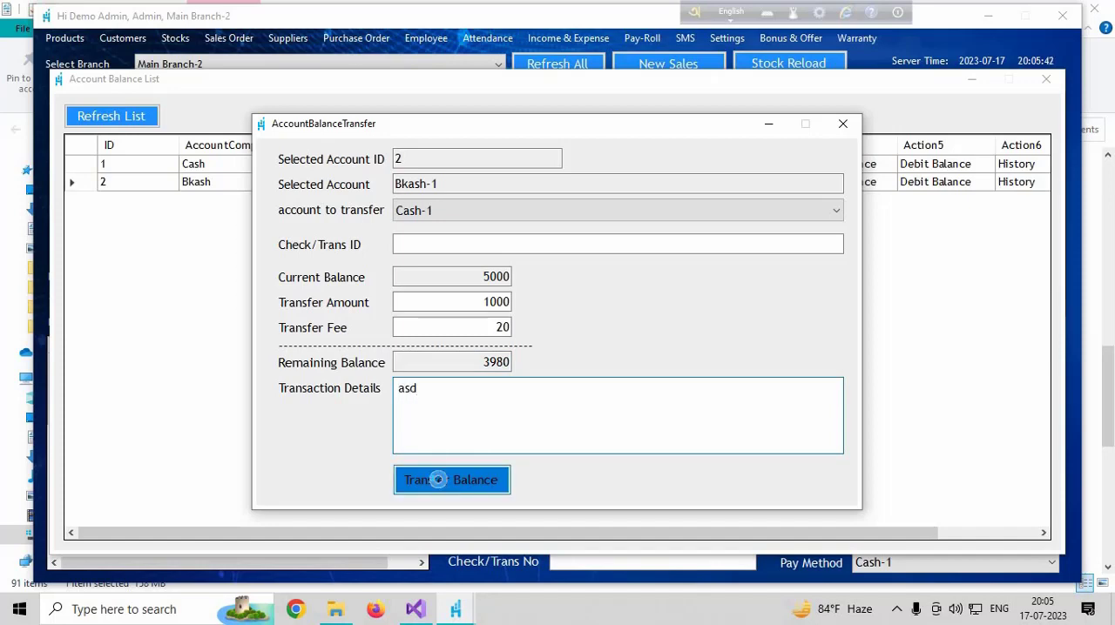
{"action": "key", "text": "Tab"}
{"action": "key", "text": "Return"}
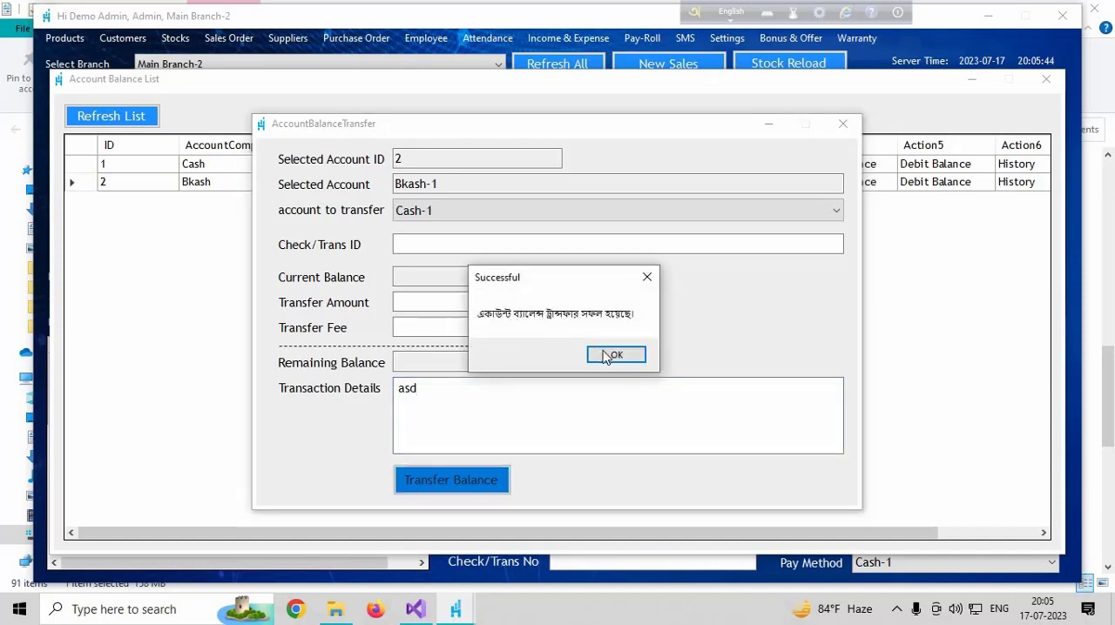
{"action": "key", "text": "Return"}
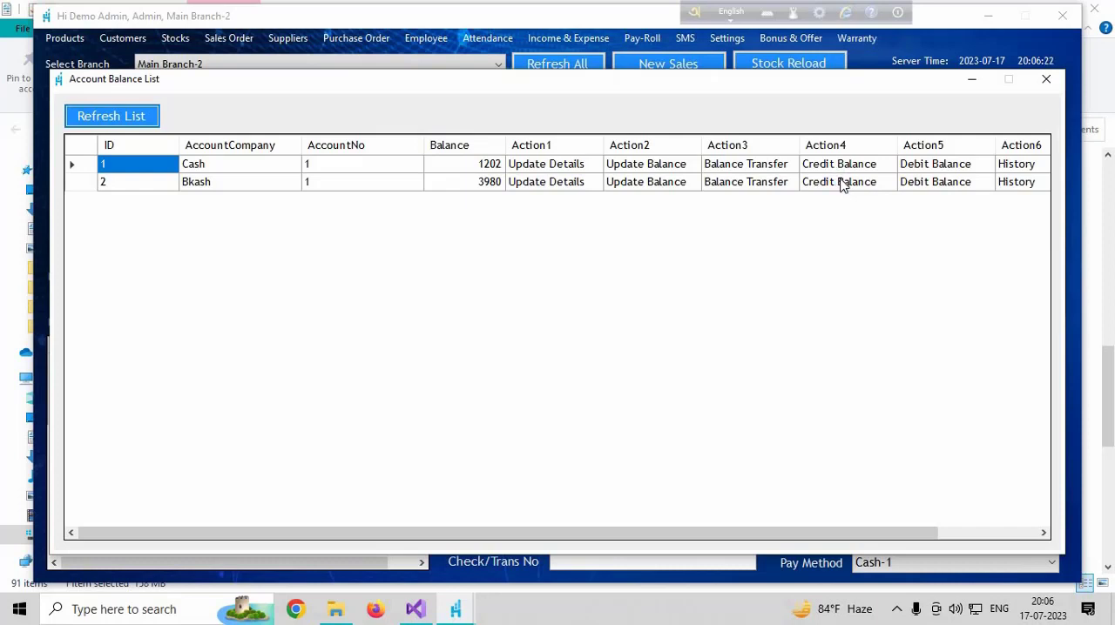
Credit 1000 to the Bkash account's balance, leaving the transaction ID and credit details empty
{"action": "left_click", "coordinate": [841, 183]}
{"action": "left_click", "coordinate": [501, 311]}
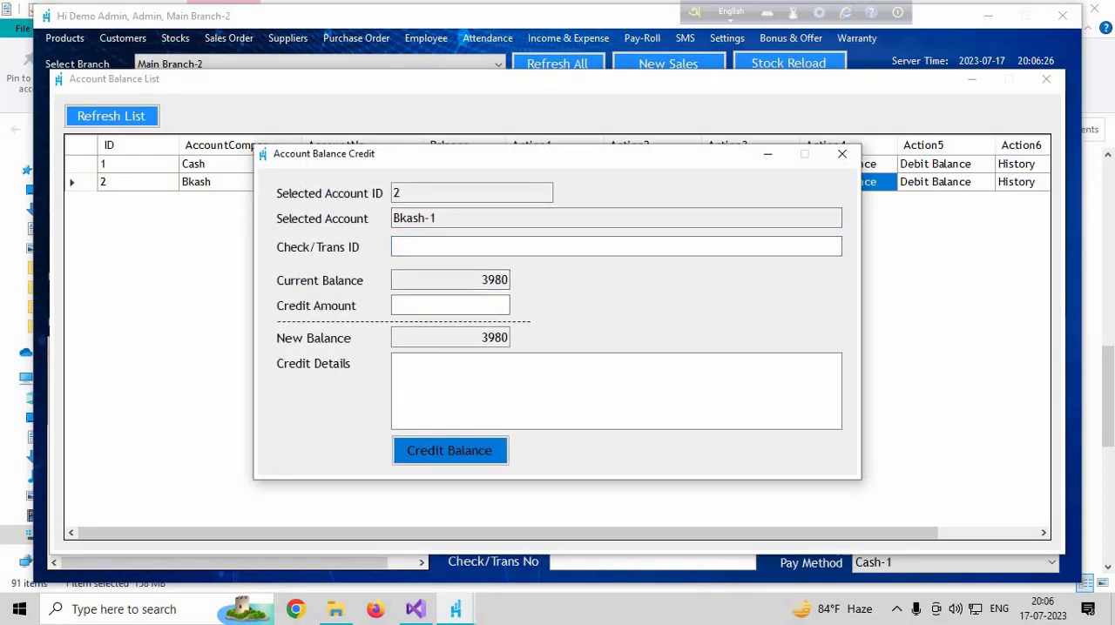
{"action": "type", "text": "1000"}
{"action": "left_click", "coordinate": [464, 458]}
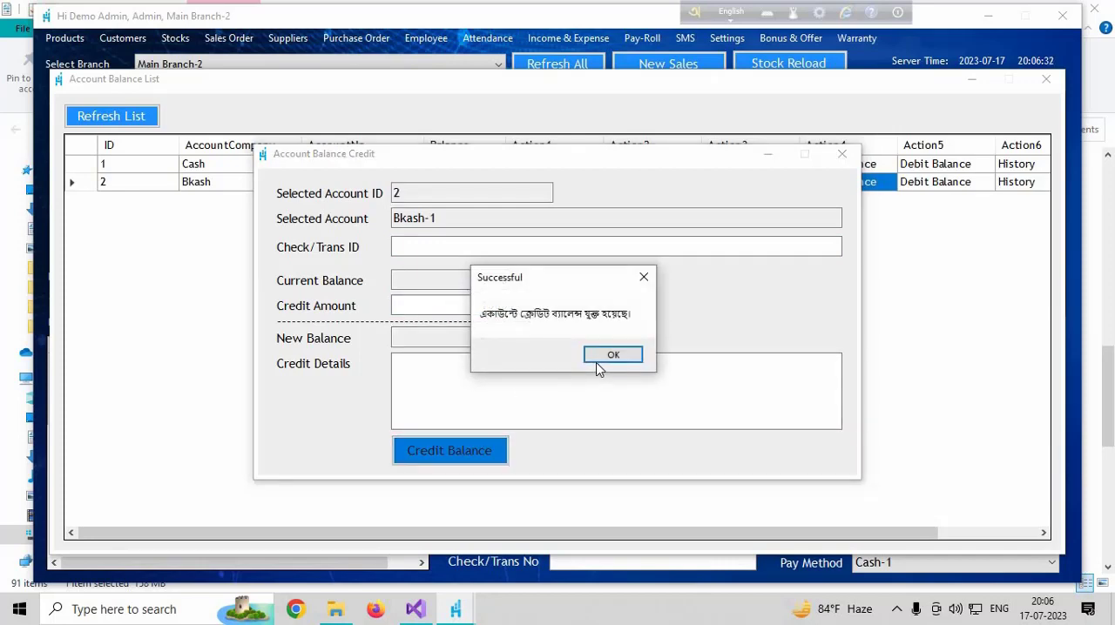
{"action": "left_click", "coordinate": [605, 357]}
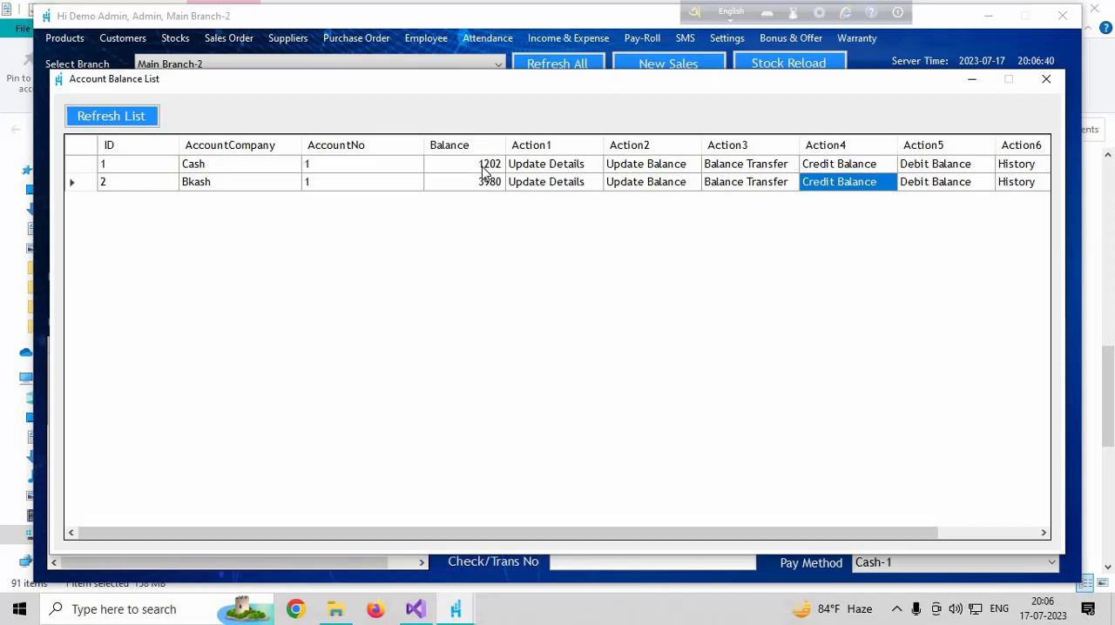
Debit 500 from the Cash account's balance, leaving the transfer fee and debit details empty
{"action": "left_click", "coordinate": [929, 167]}
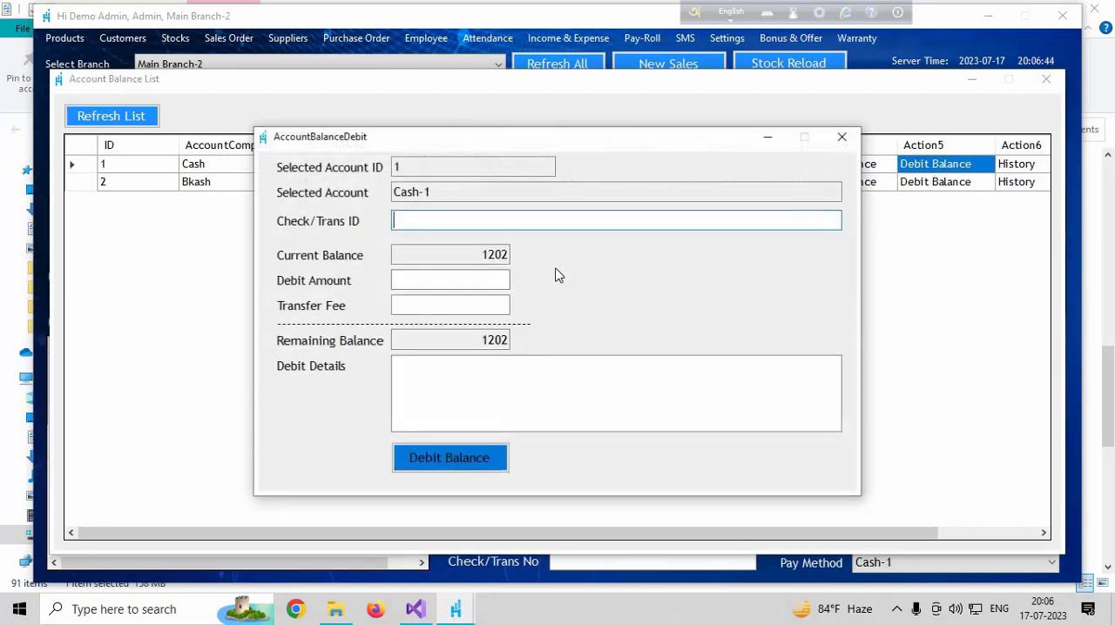
{"action": "left_click", "coordinate": [499, 283]}
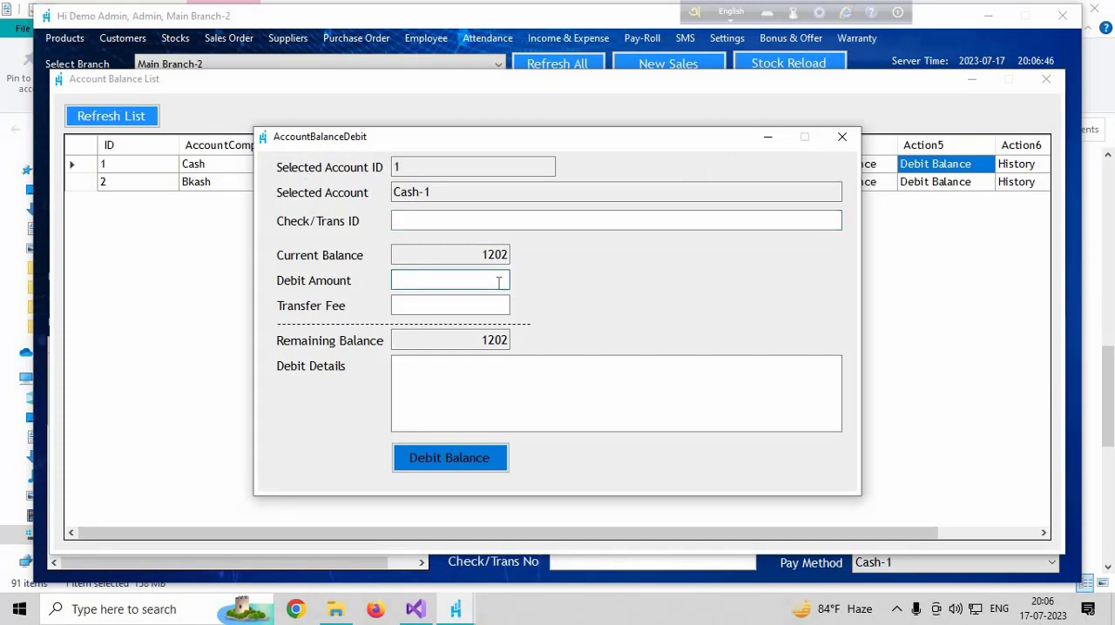
{"action": "type", "text": "500"}
{"action": "left_click", "coordinate": [478, 310]}
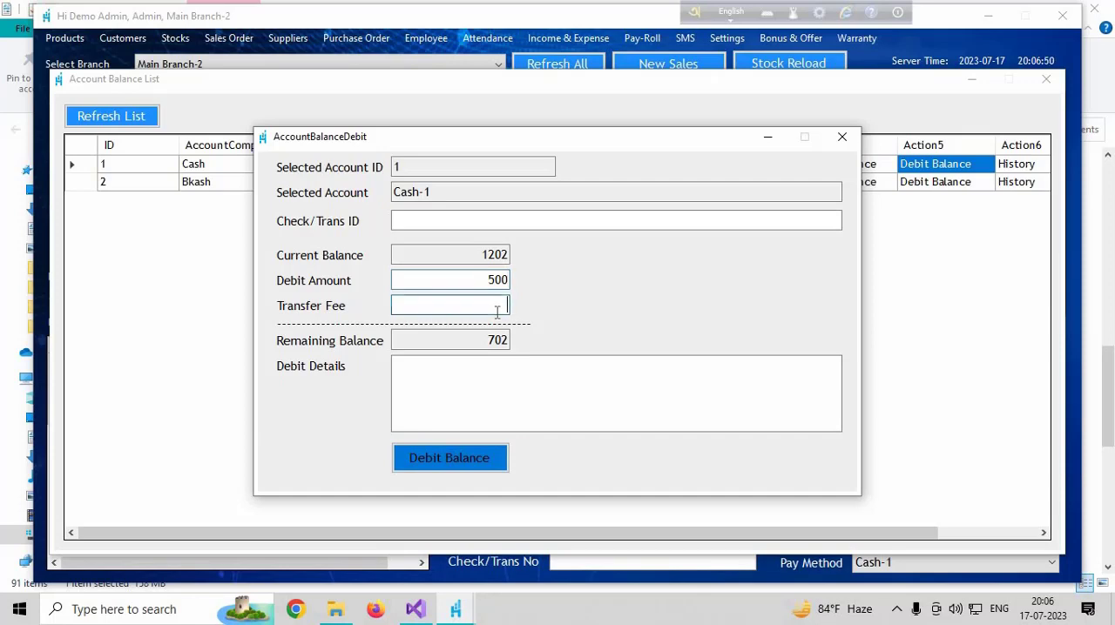
{"action": "left_click", "coordinate": [445, 458]}
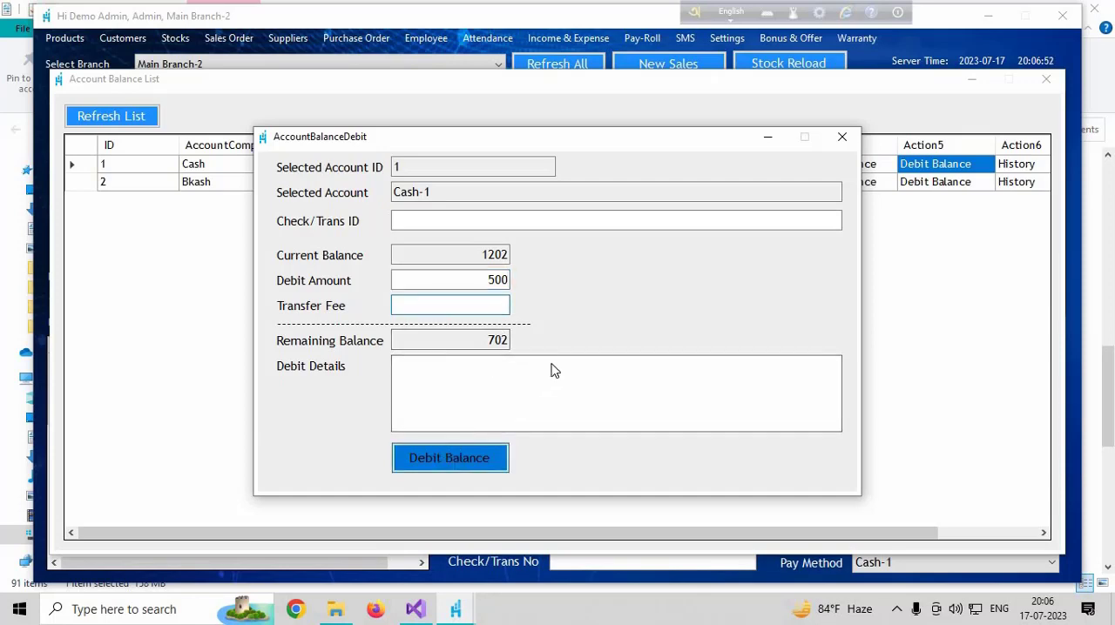
{"action": "left_click", "coordinate": [629, 354]}
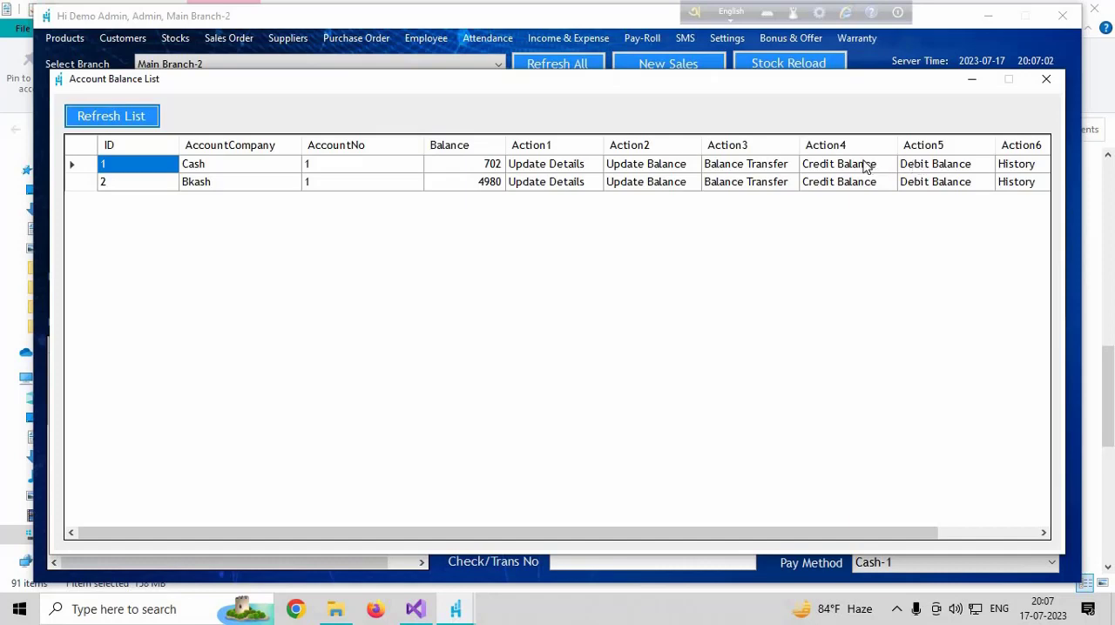
Credit 1000 to the Cash account's balance, leaving the credit details empty
{"action": "left_click", "coordinate": [815, 165]}
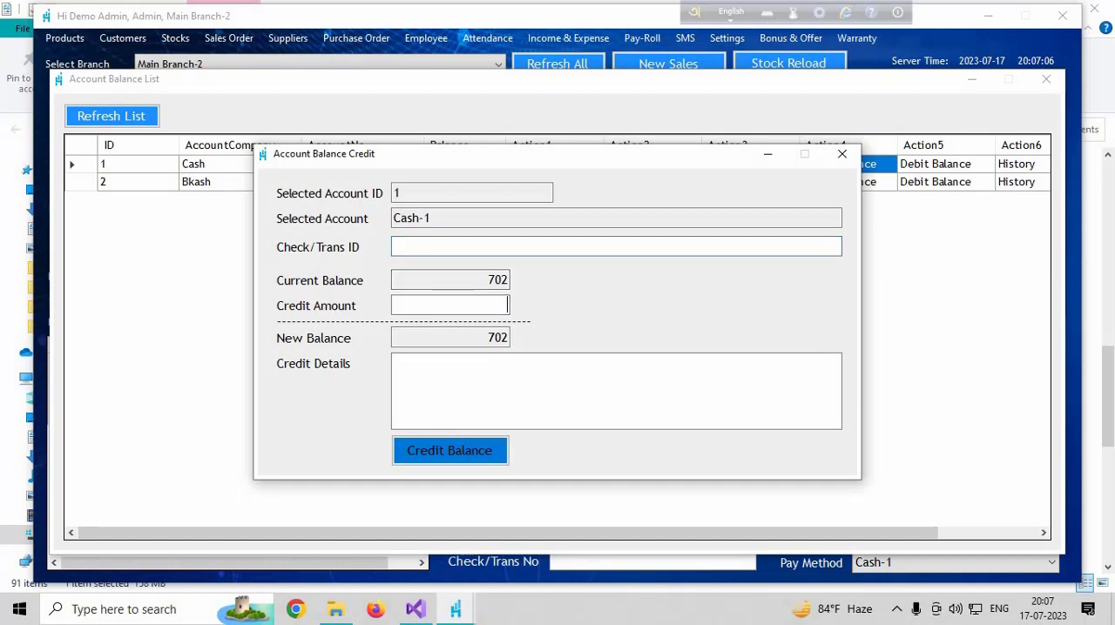
{"action": "type", "text": "1000"}
{"action": "left_click", "coordinate": [458, 446]}
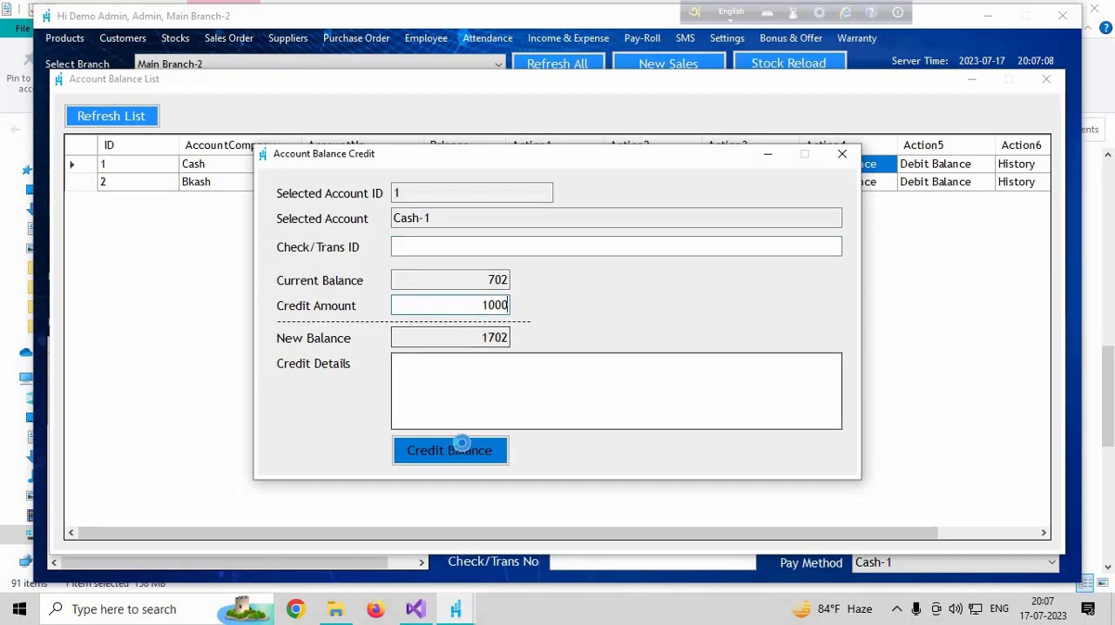
{"action": "left_click", "coordinate": [615, 354]}
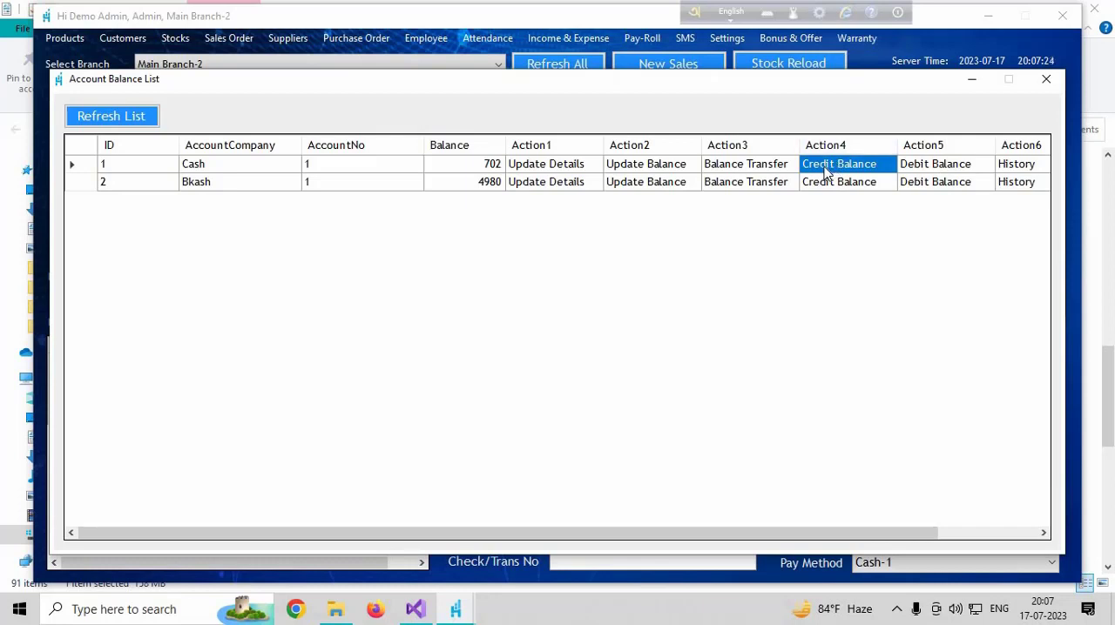
Examine the Cash account's balance history from 15-07-2023 to 17-07-2023 through to the transfer details, then close the history and the account list
{"action": "left_click_drag", "start_coordinate": [770, 536], "coordinate": [869, 535]}
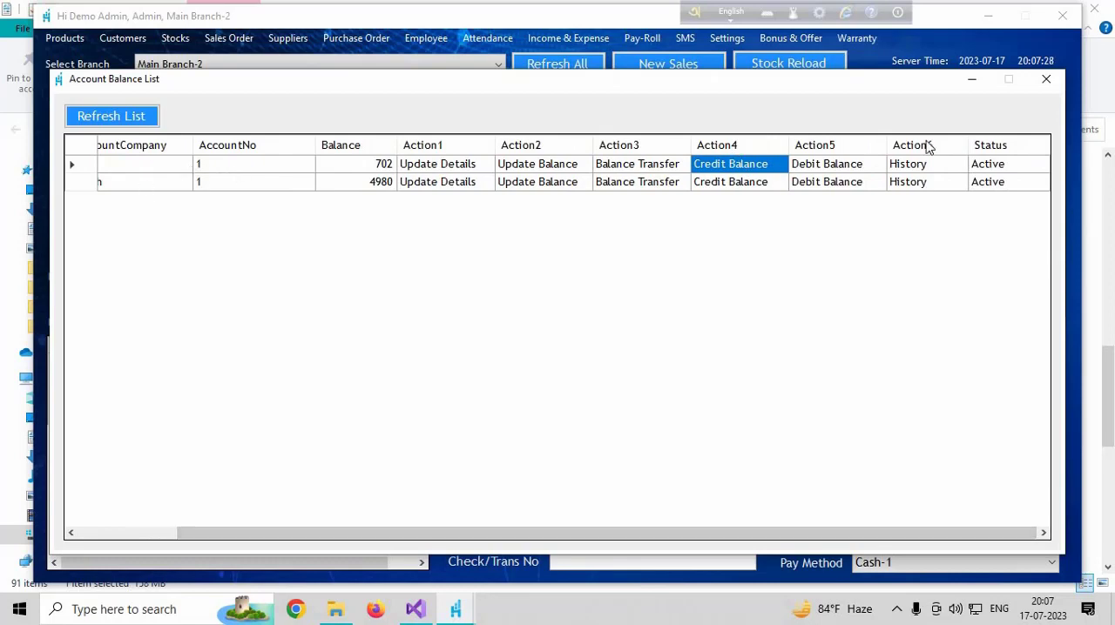
{"action": "left_click", "coordinate": [923, 170]}
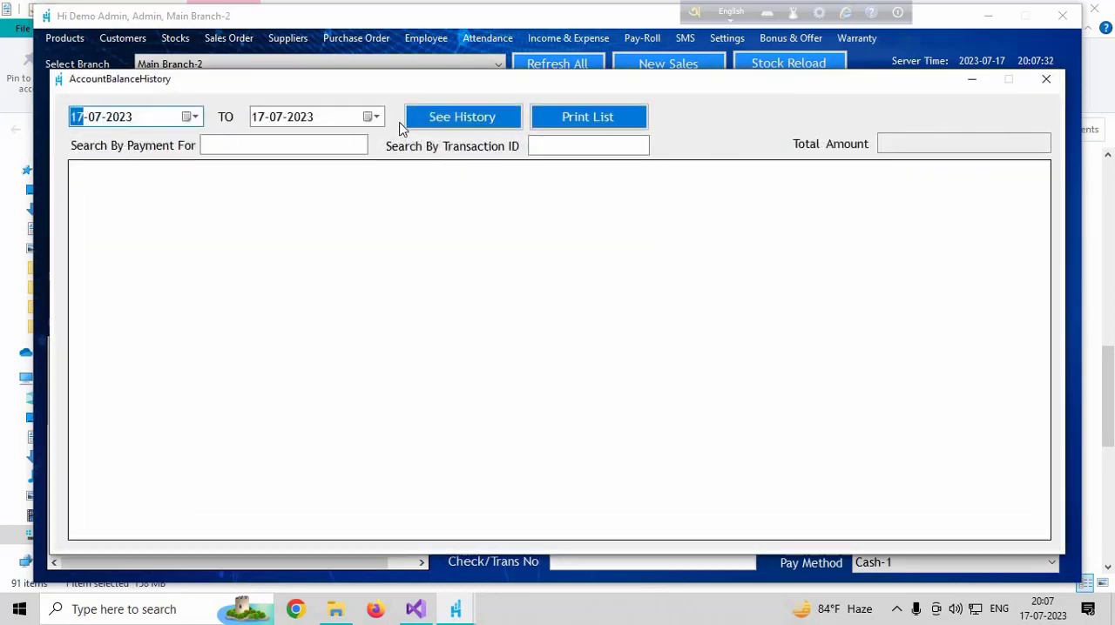
{"action": "left_click", "coordinate": [429, 113]}
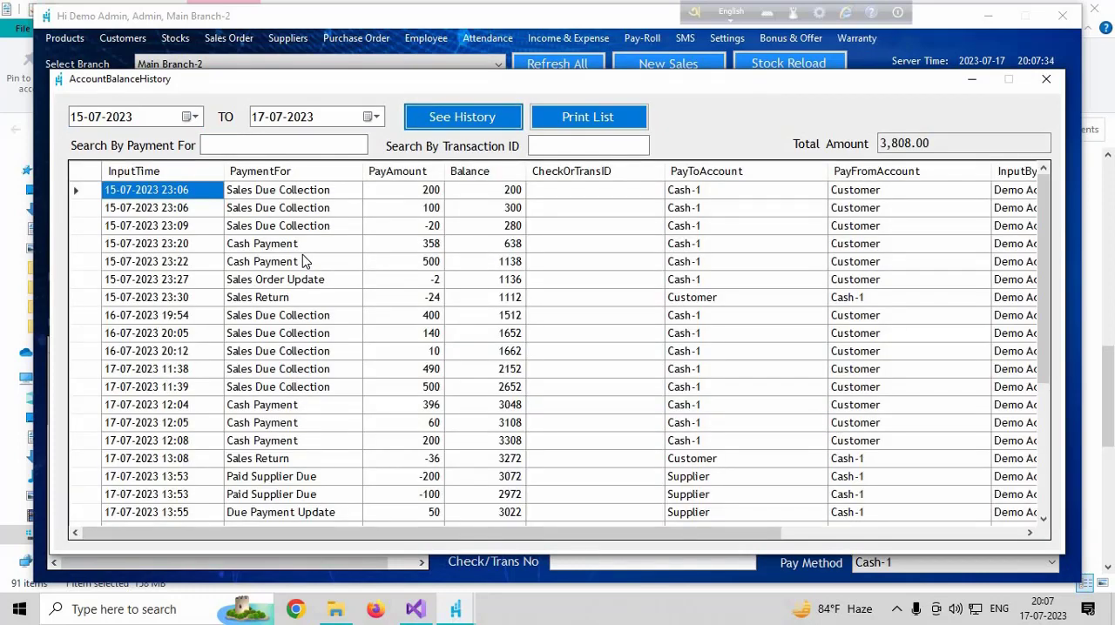
{"action": "scroll", "coordinate": [341, 373], "scroll_direction": "down", "scroll_amount": 4}
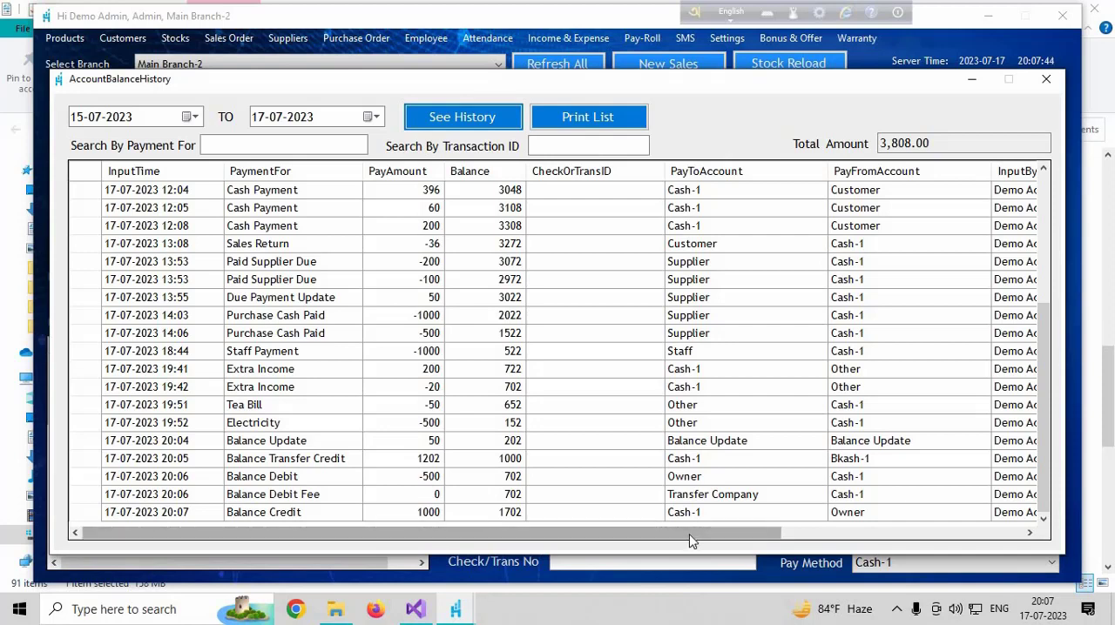
{"action": "left_click", "coordinate": [783, 532]}
{"action": "left_click_drag", "start_coordinate": [736, 519], "coordinate": [740, 519]}
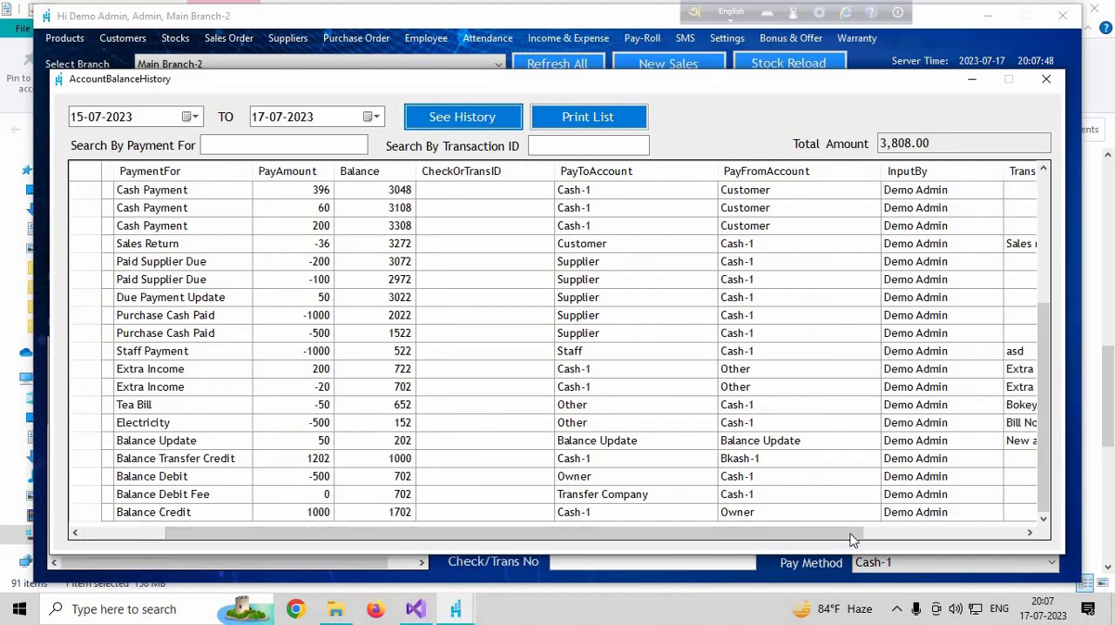
{"action": "left_click_drag", "start_coordinate": [850, 533], "coordinate": [963, 533]}
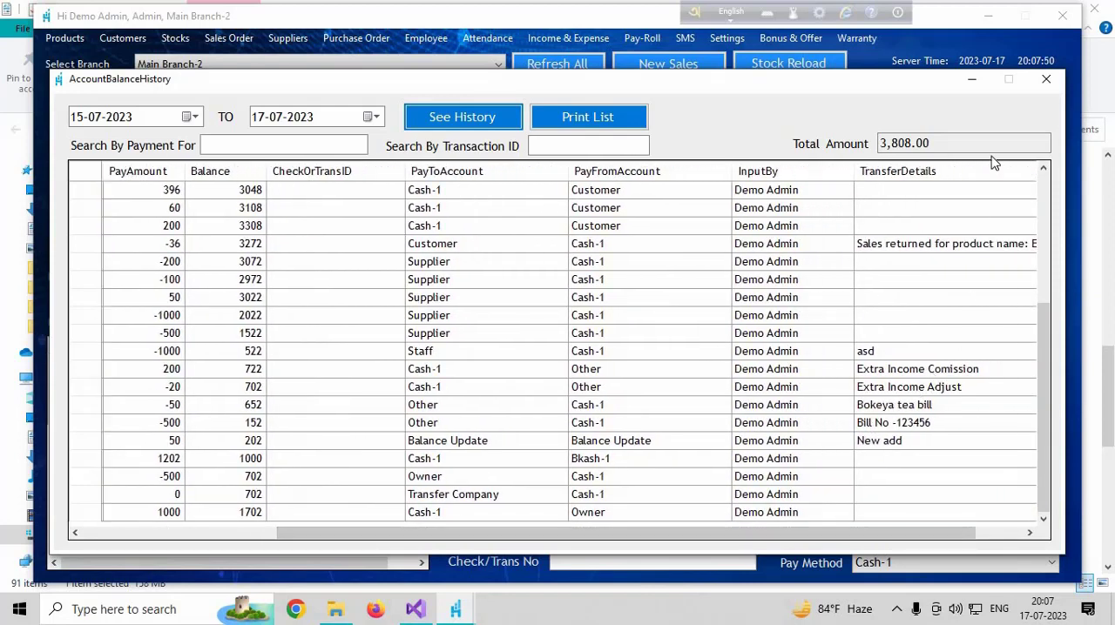
{"action": "left_click", "coordinate": [1045, 81]}
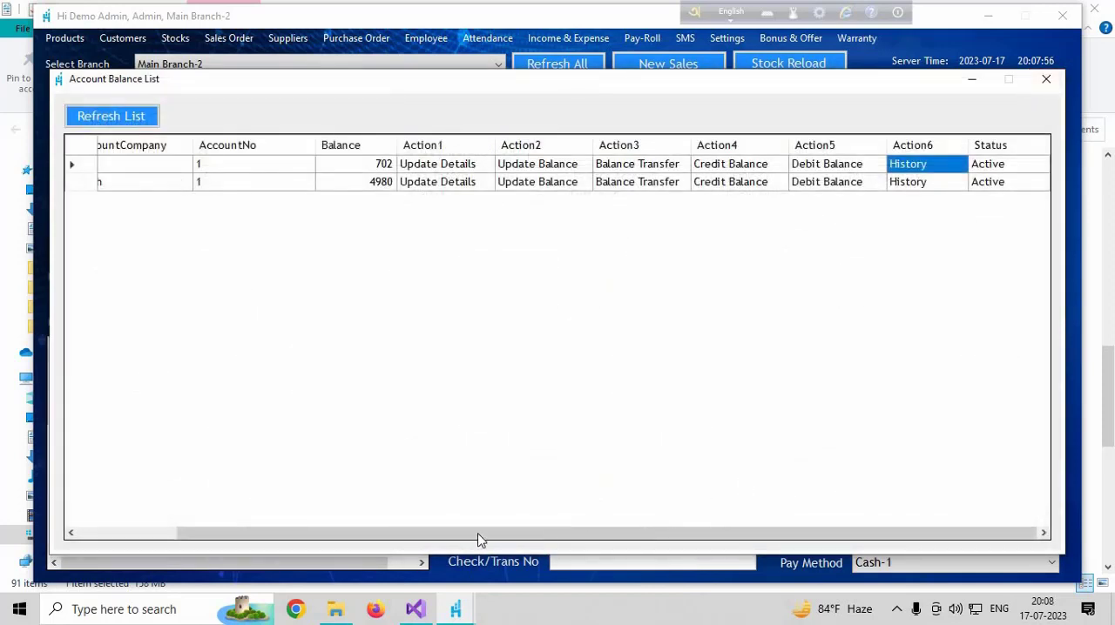
{"action": "left_click_drag", "start_coordinate": [329, 535], "coordinate": [240, 535]}
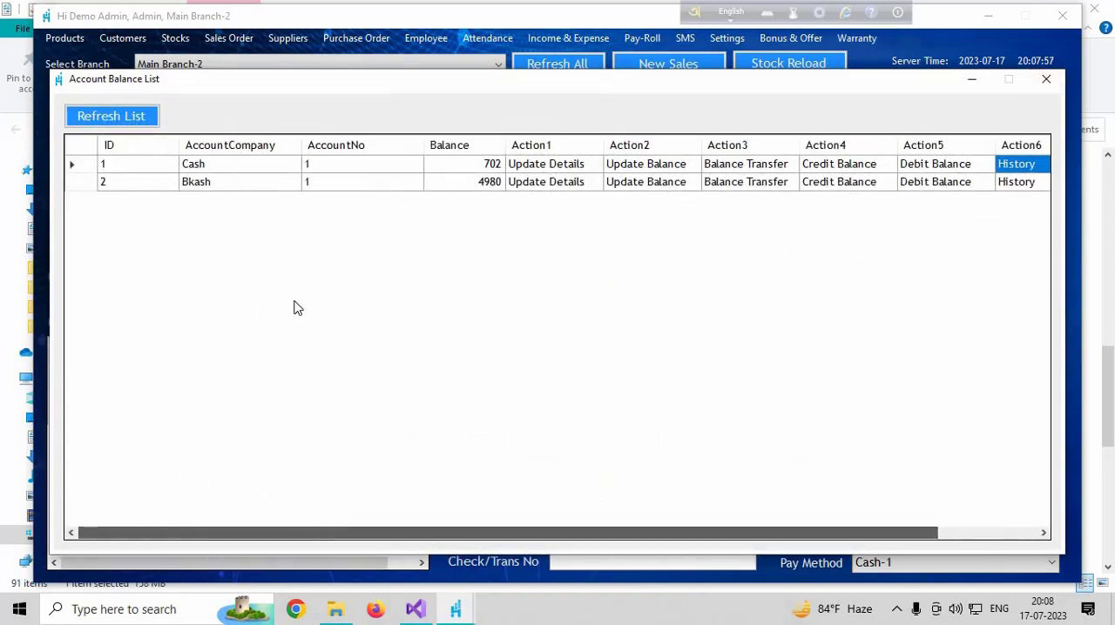
{"action": "left_click", "coordinate": [1058, 84]}
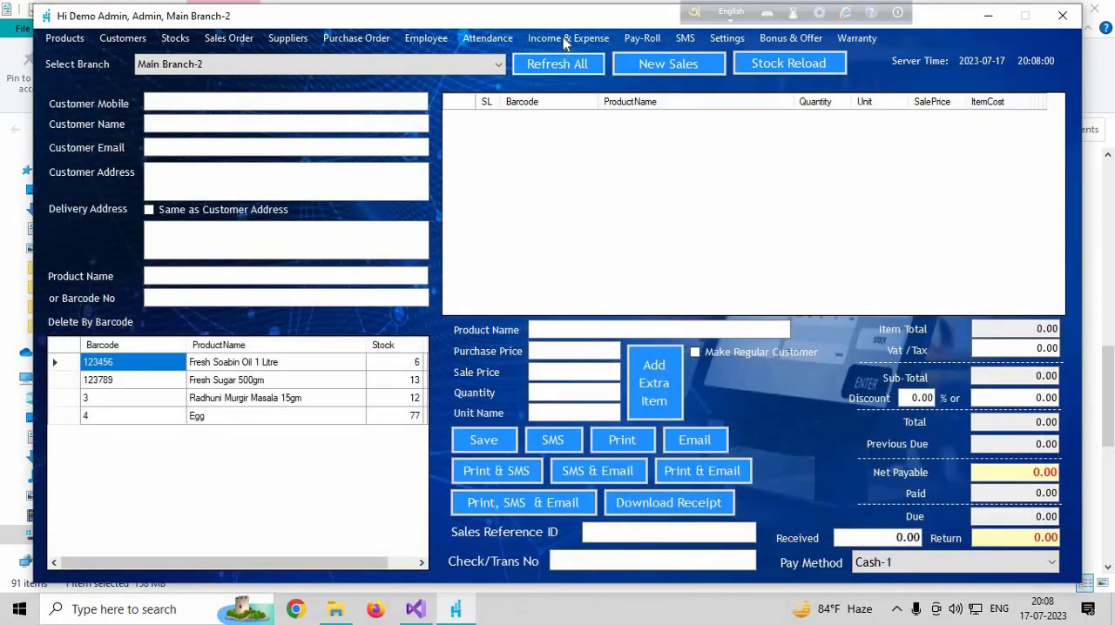
{"action": "left_click", "coordinate": [568, 38]}
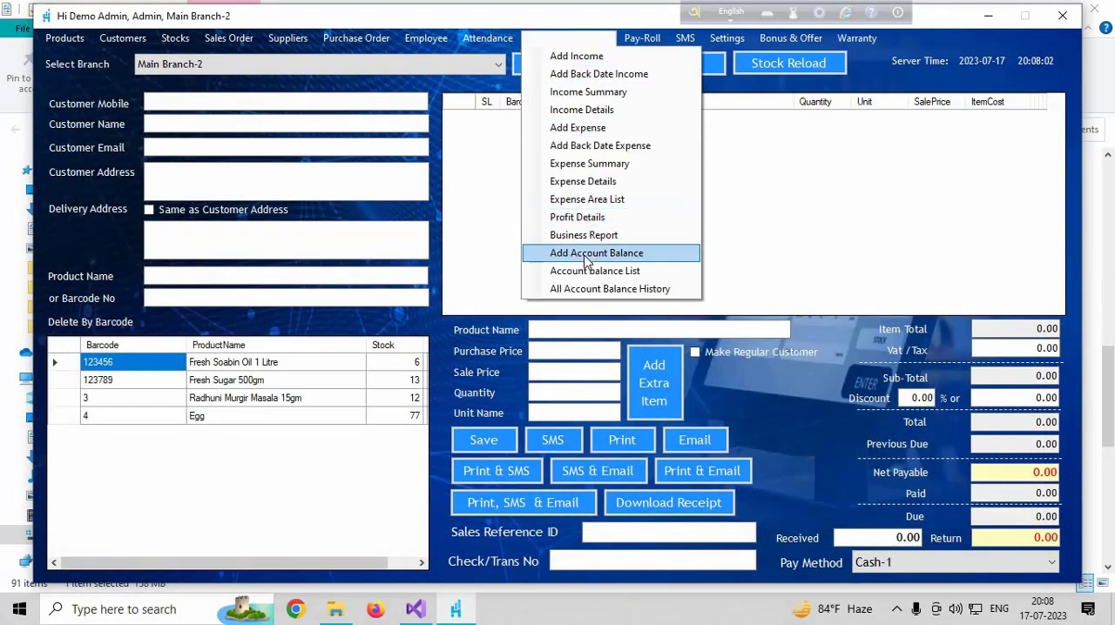
{"action": "left_click", "coordinate": [586, 254]}
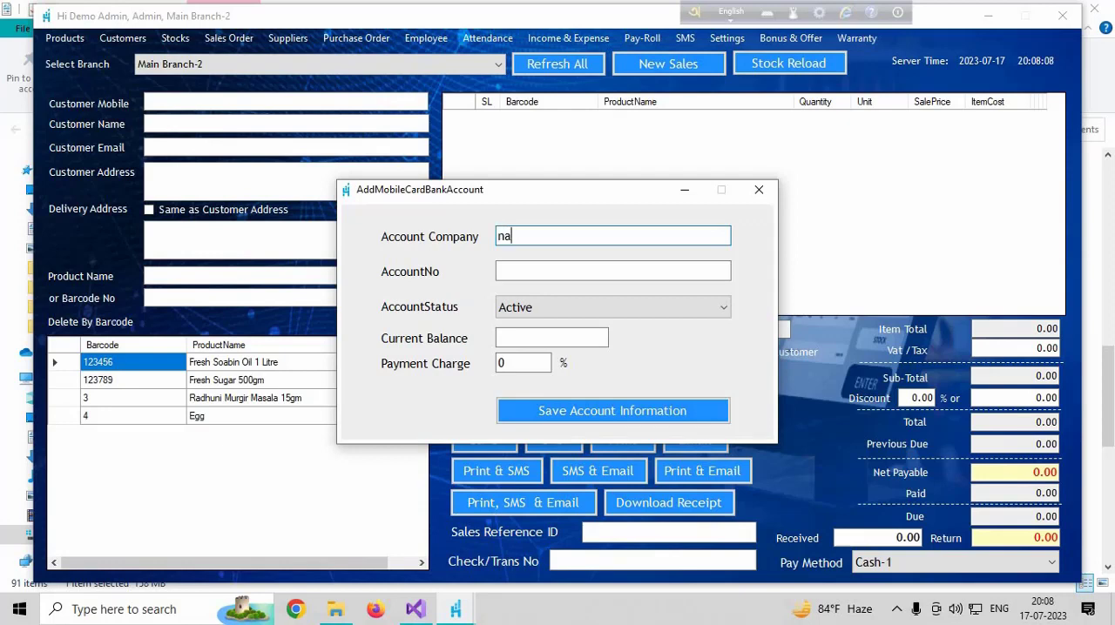
{"action": "type", "text": "naga"}
{"action": "type", "text": "d"}
{"action": "left_click", "coordinate": [539, 273]}
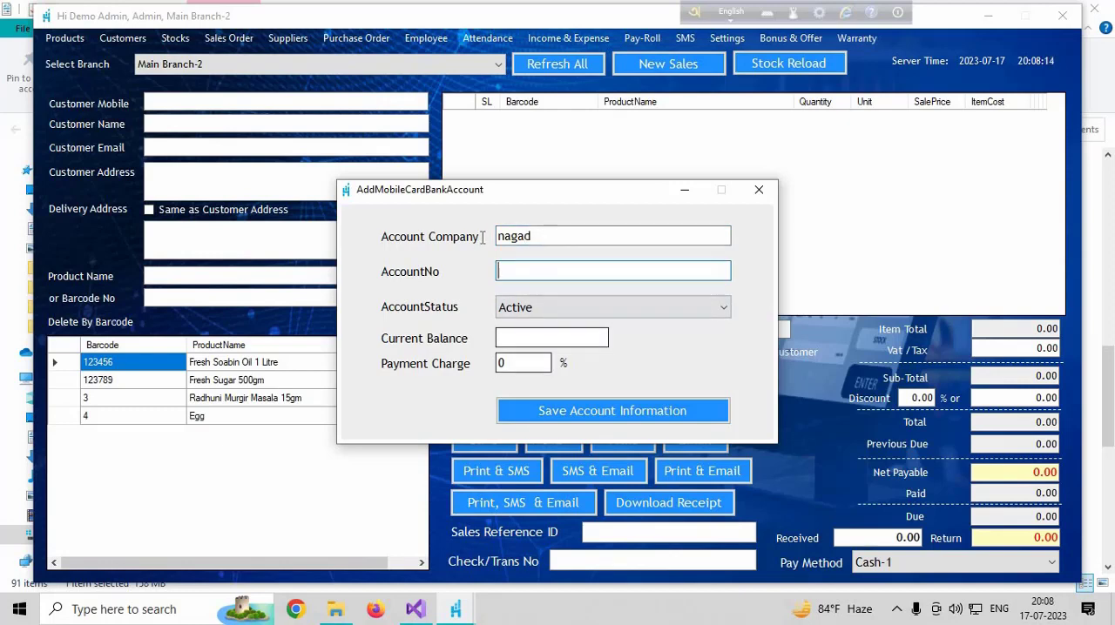
{"action": "left_click_drag", "start_coordinate": [544, 238], "coordinate": [481, 241]}
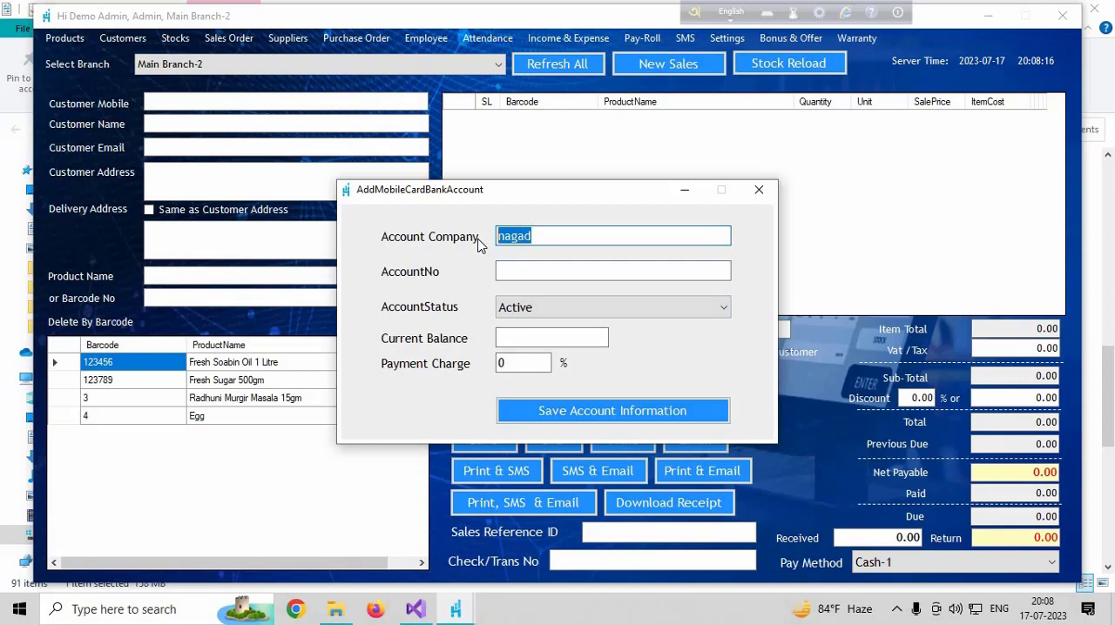
{"action": "type", "text": "visa"}
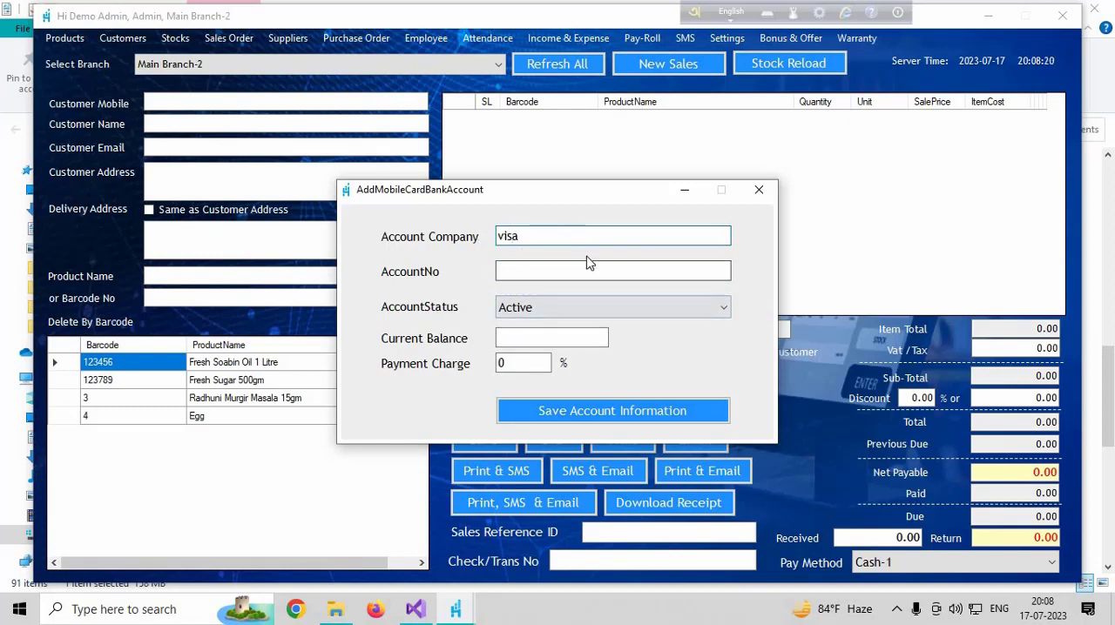
{"action": "left_click", "coordinate": [761, 193]}
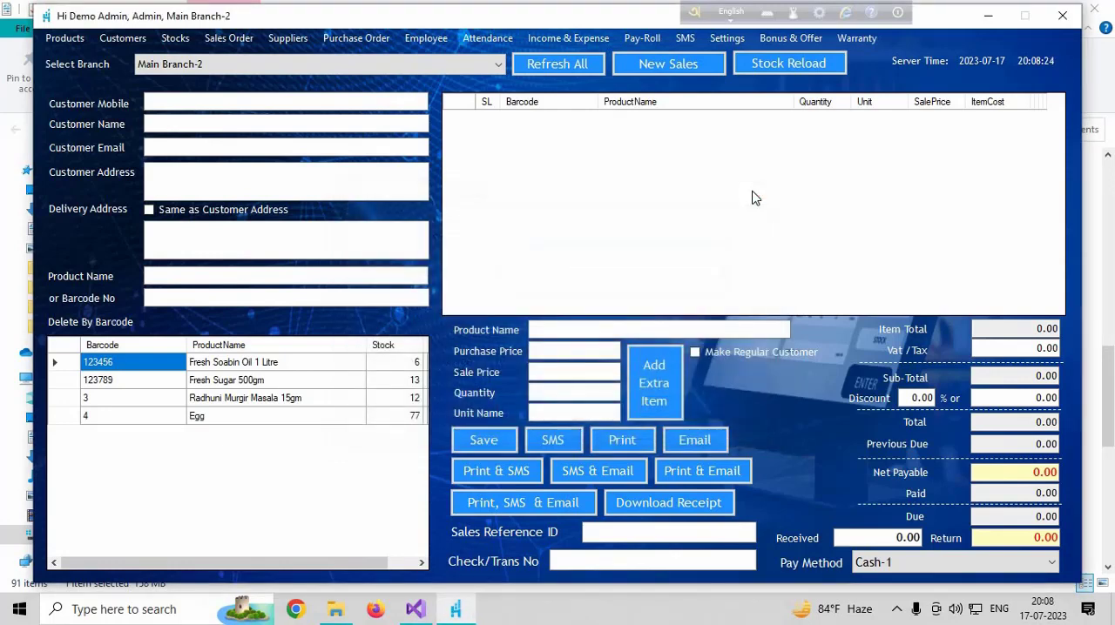